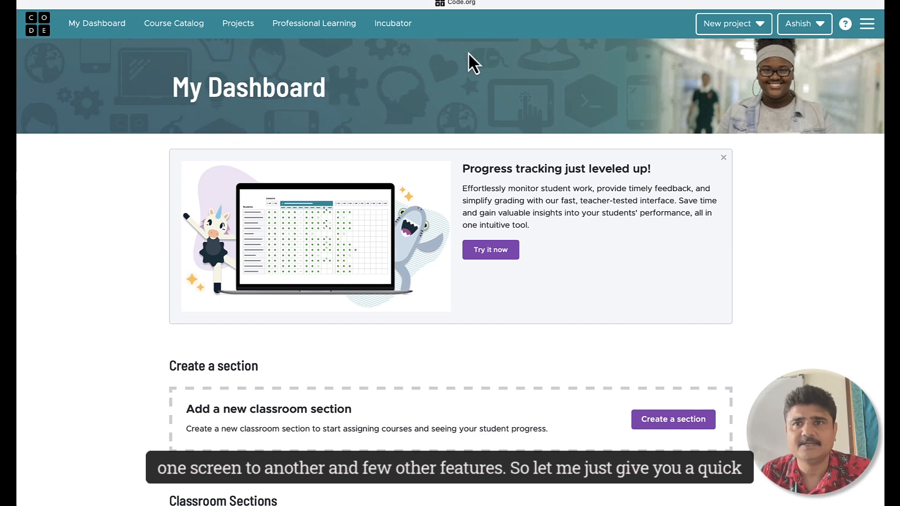
Open the most recently edited Seven Wonders App Lab project from the list of saved projects.
left_click(243, 26)
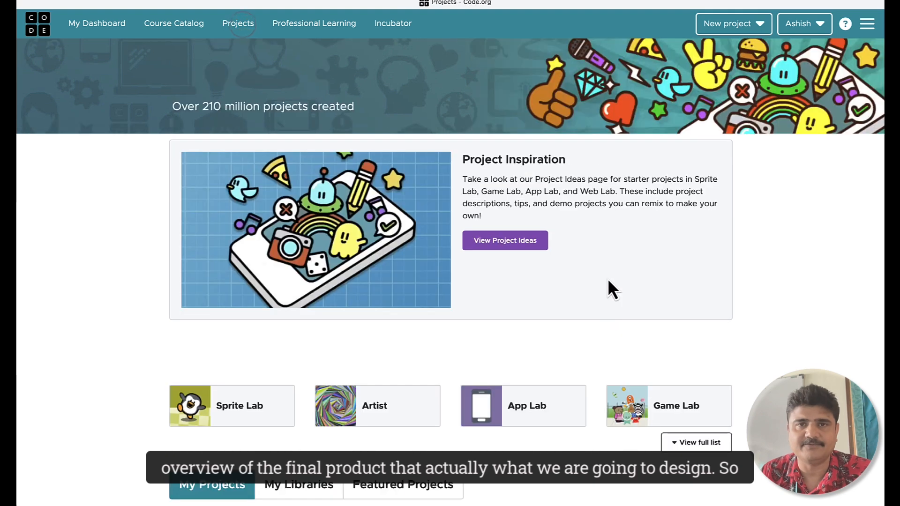
scroll(614, 281, "down", 6)
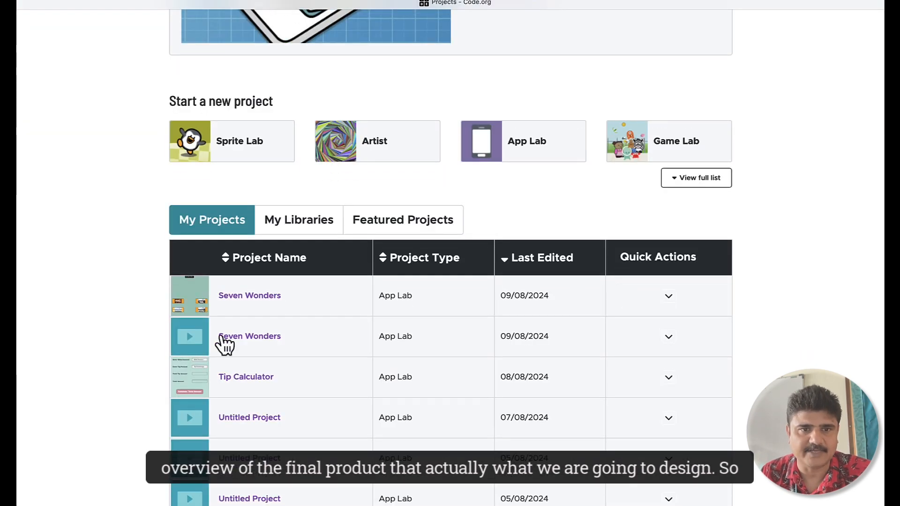
left_click(263, 296)
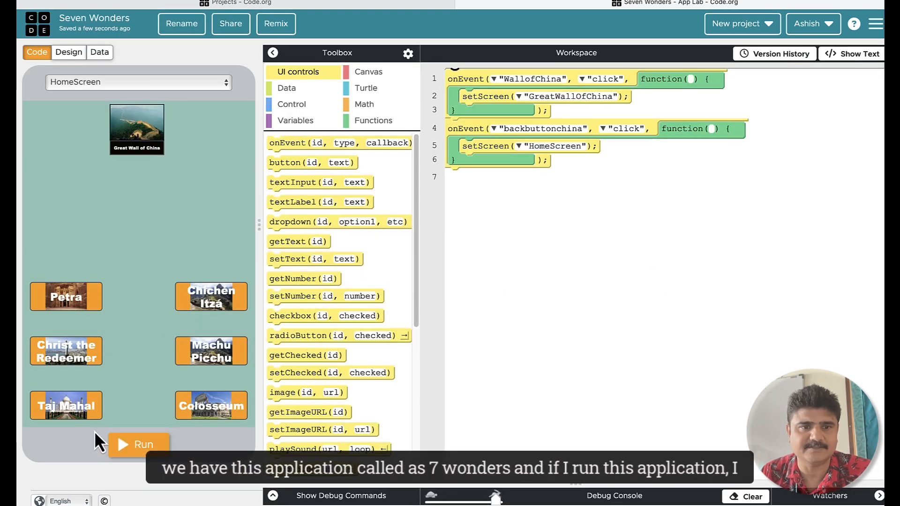
Run the Seven Wonders app, read the Great Wall of China screen's description to its end, and return to the home screen.
left_click(124, 447)
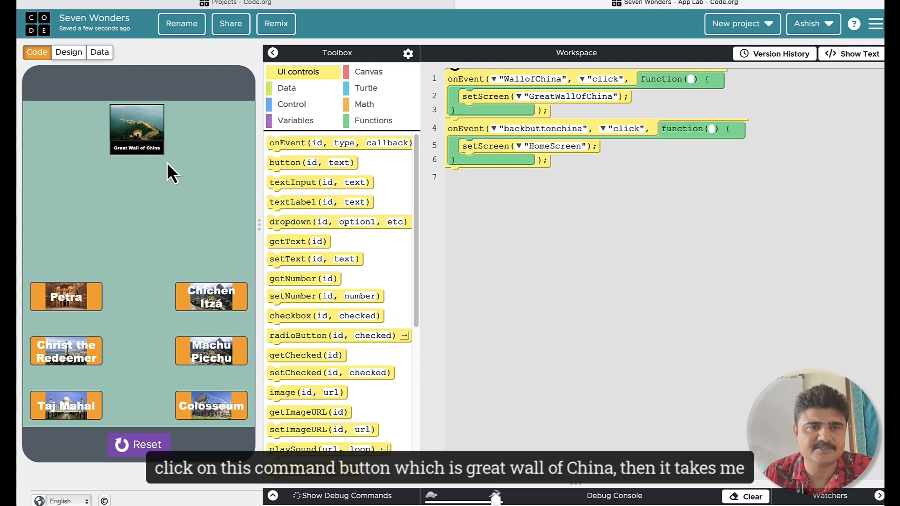
left_click(137, 150)
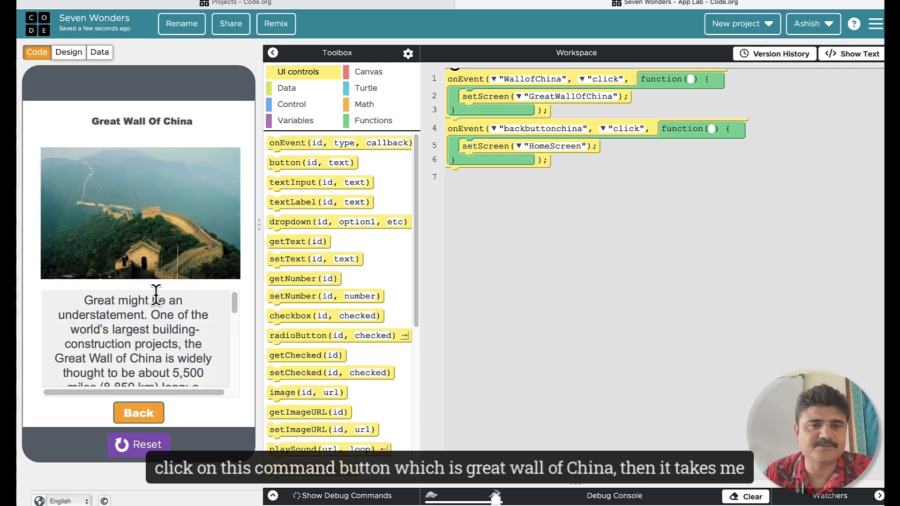
scroll(157, 300, "down", 2)
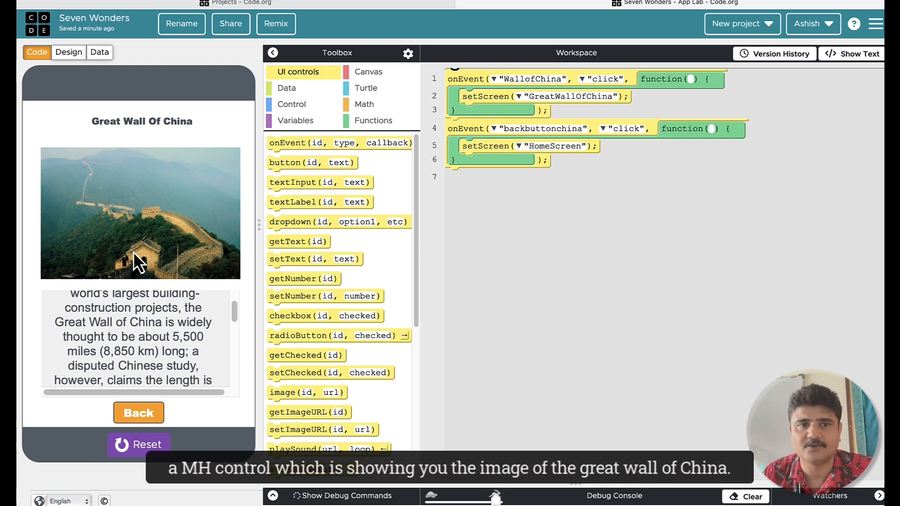
mouse_move(232, 315)
left_mouse_down()
mouse_move(232, 381)
mouse_move(237, 302)
mouse_move(235, 386)
left_mouse_up()
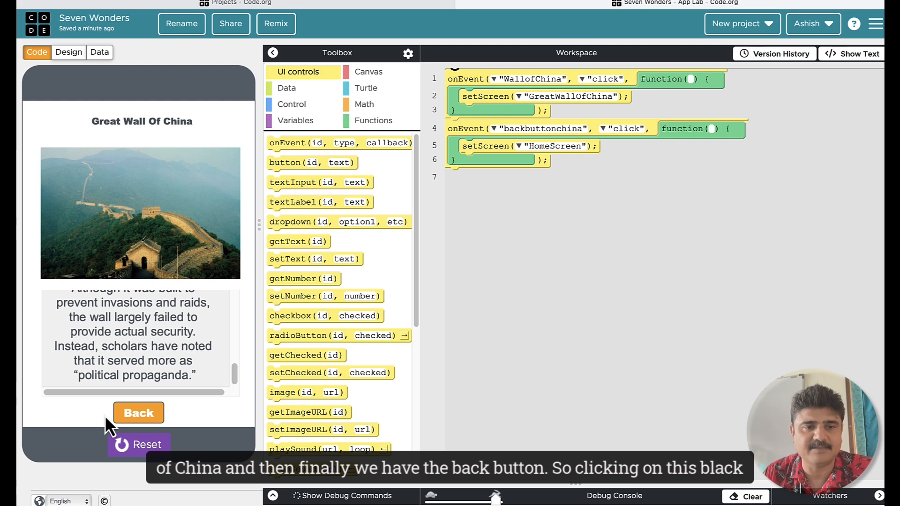
left_click(144, 415)
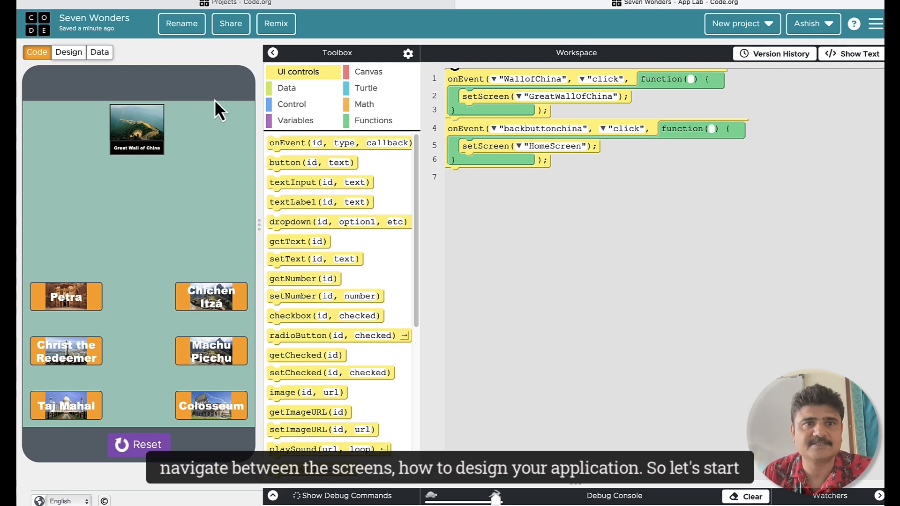
Create a new App Lab project and switch it to design mode.
left_click(749, 26)
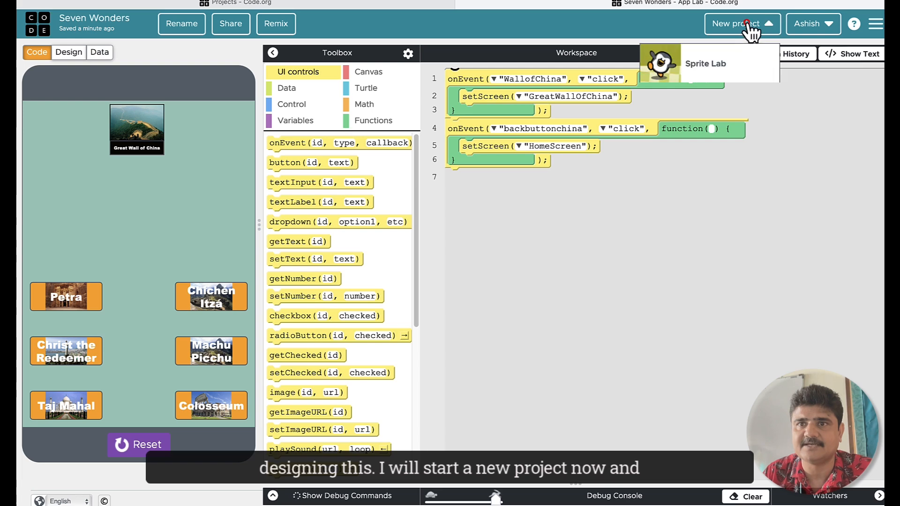
left_click(731, 149)
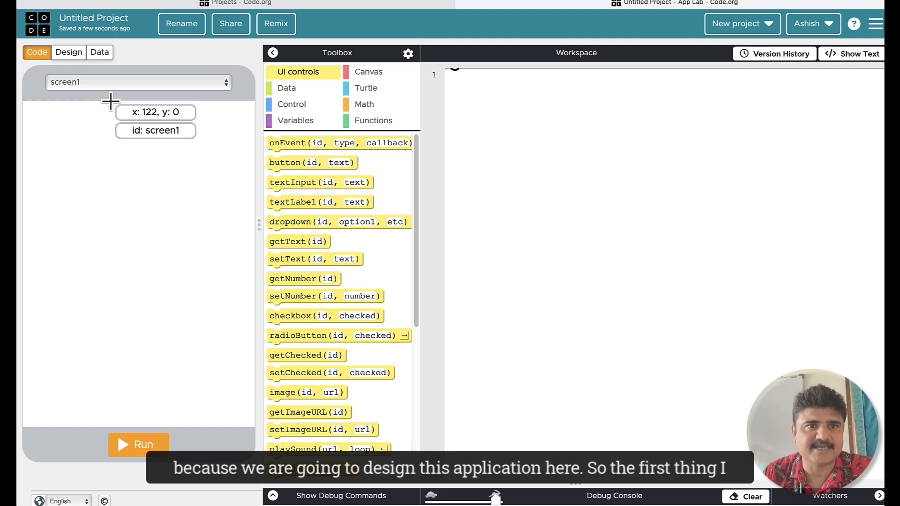
left_click(68, 53)
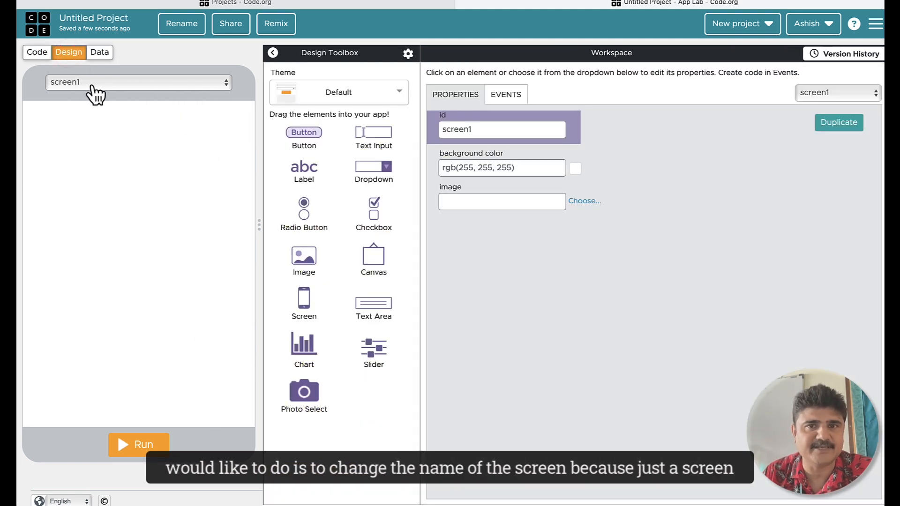
Change the id of the project's first screen to HomeScreen.
double_click(508, 129)
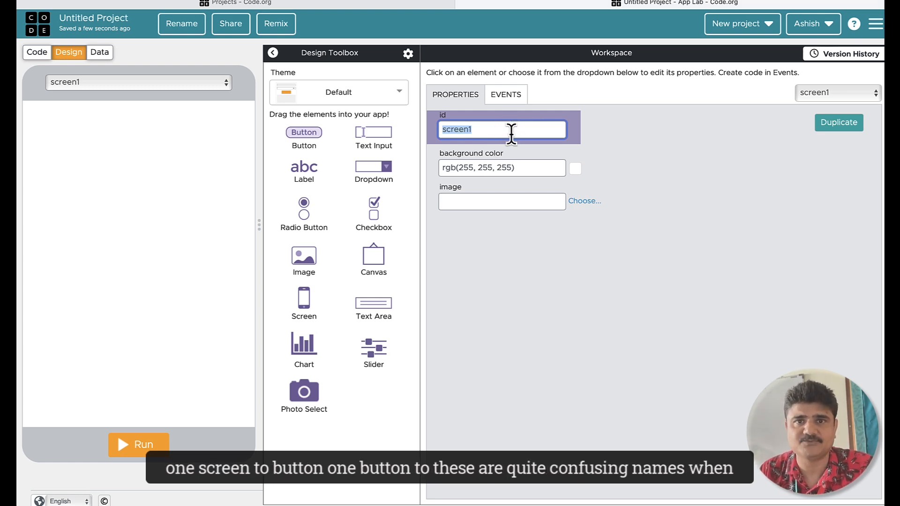
key("Caps_Lock")
type("HOME")
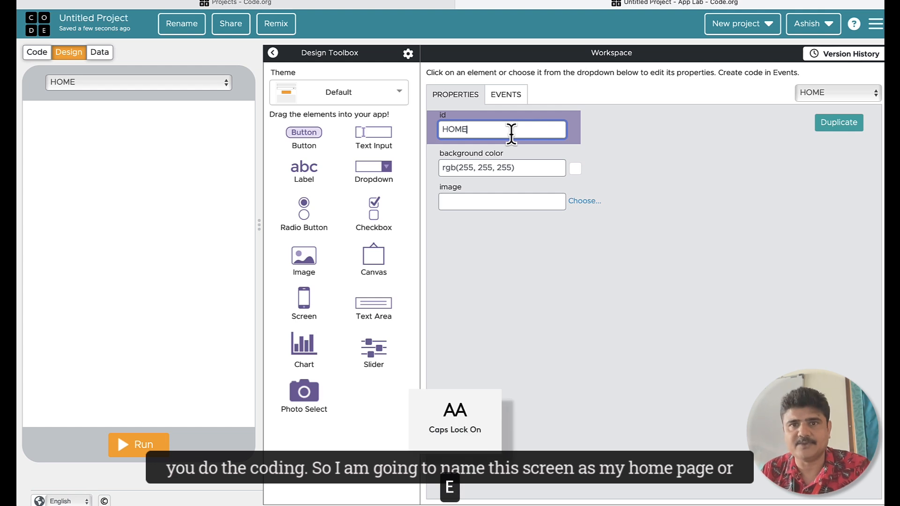
key("BackSpace")
key("BackSpace")
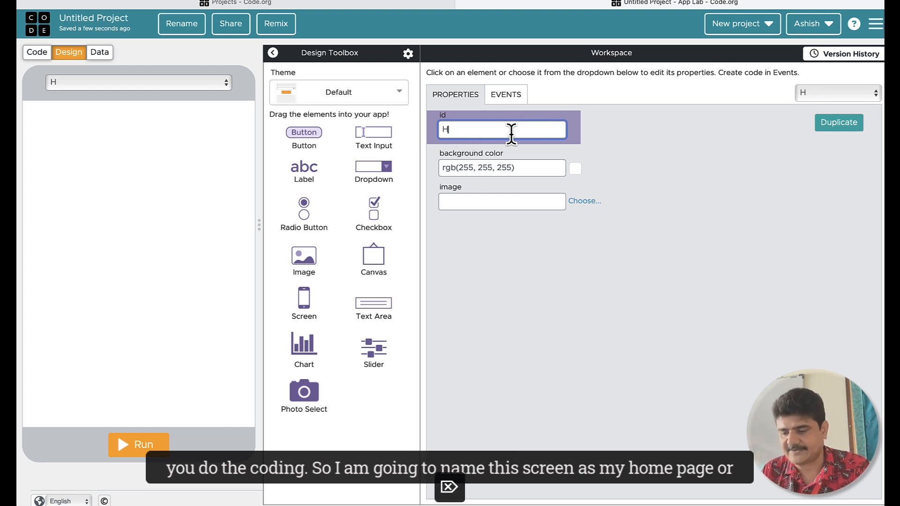
key("Caps_Lock")
type("omeScreen")
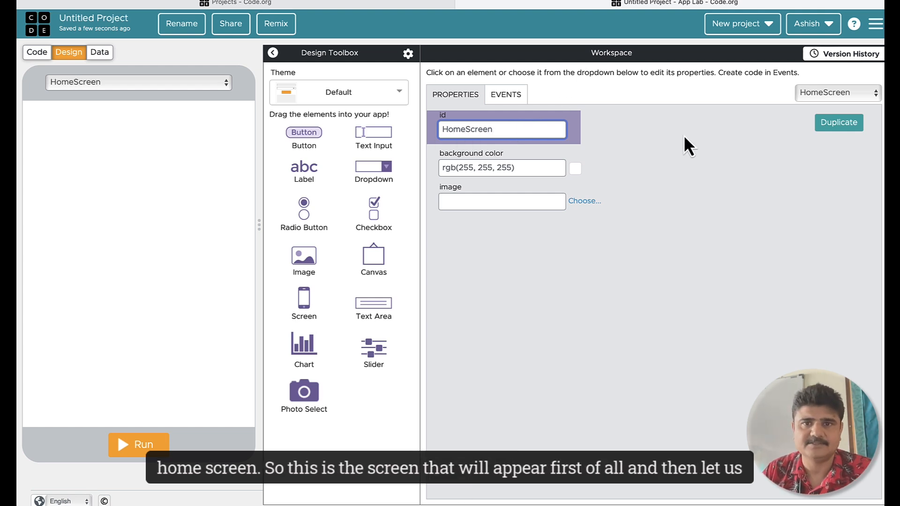
left_click(513, 359)
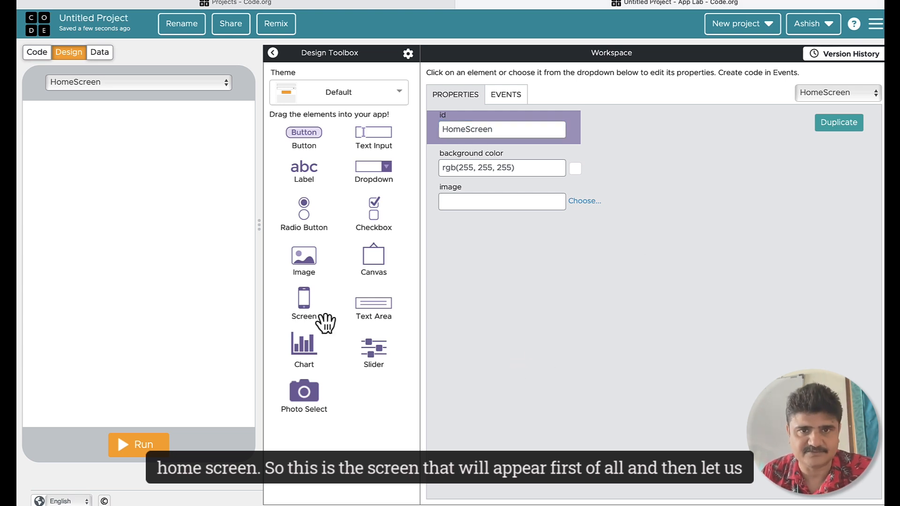
Set the HomeScreen background color to a soft green, #bdcba5.
left_click(575, 169)
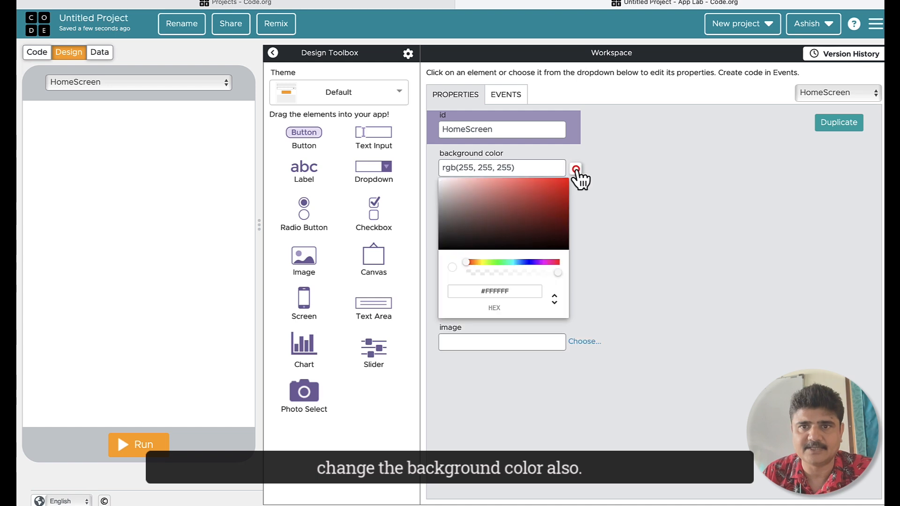
left_click_drag(479, 193, 464, 193)
left_click_drag(468, 262, 488, 262)
left_click(683, 287)
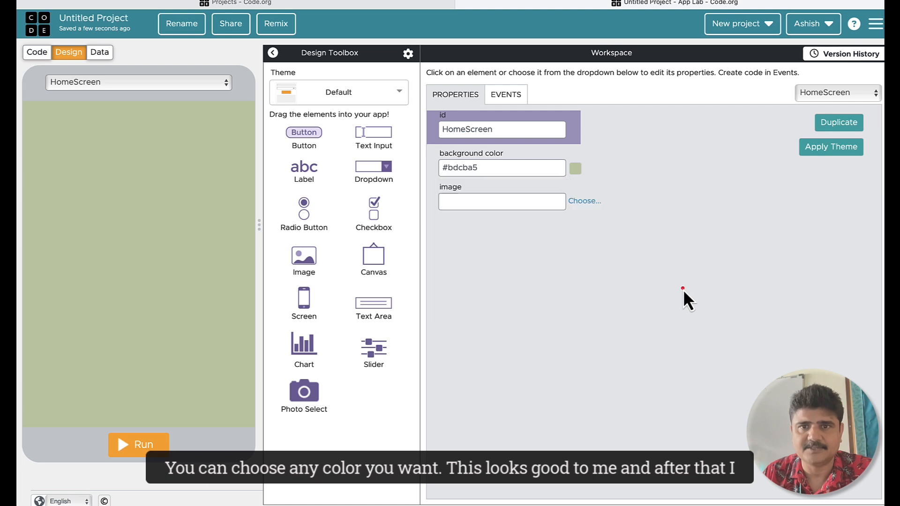
left_click(715, 285)
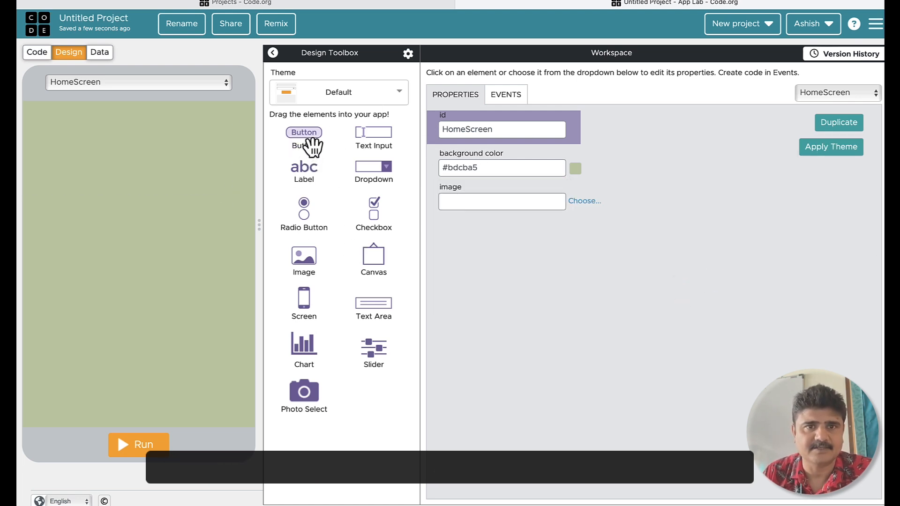
Add four buttons in a two-by-two grid on HomeScreen, at about x 25 and 185, y 135 and 210.
left_click_drag(311, 145, 78, 224)
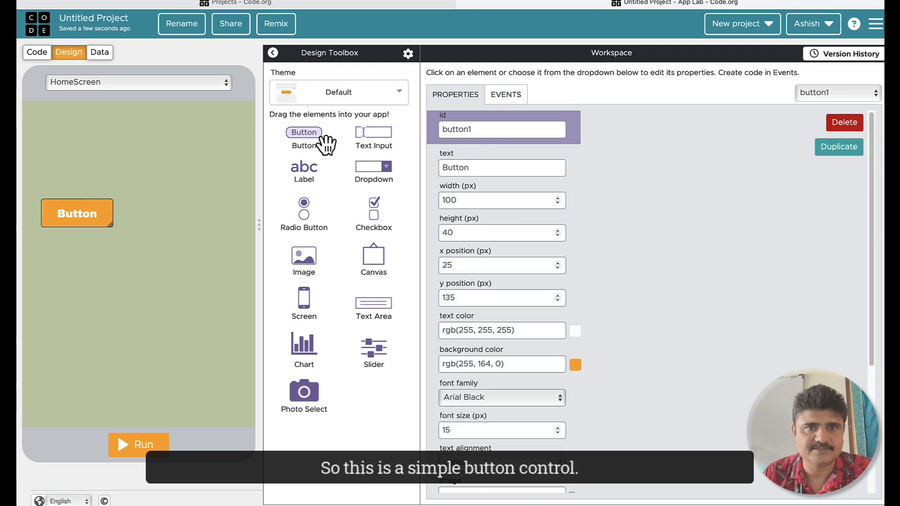
left_click_drag(325, 145, 196, 223)
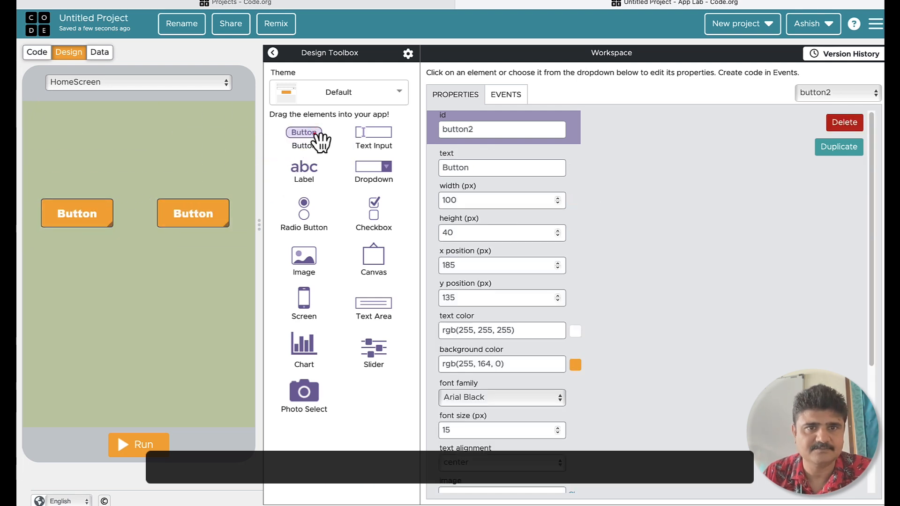
left_click_drag(312, 139, 82, 273)
left_click_drag(309, 152, 206, 260)
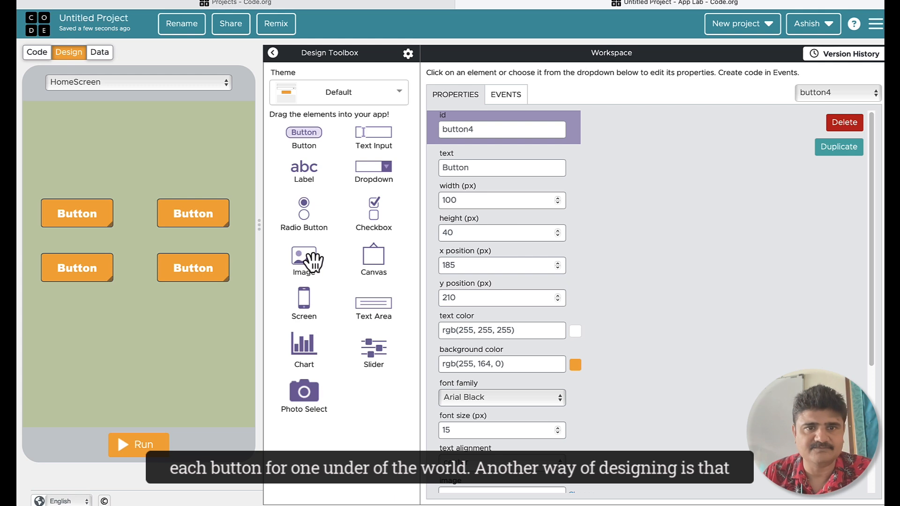
Add an image control at about x 105, y 270 beneath the four buttons, with a fifth button below it at about y 370.
left_click_drag(300, 257, 136, 317)
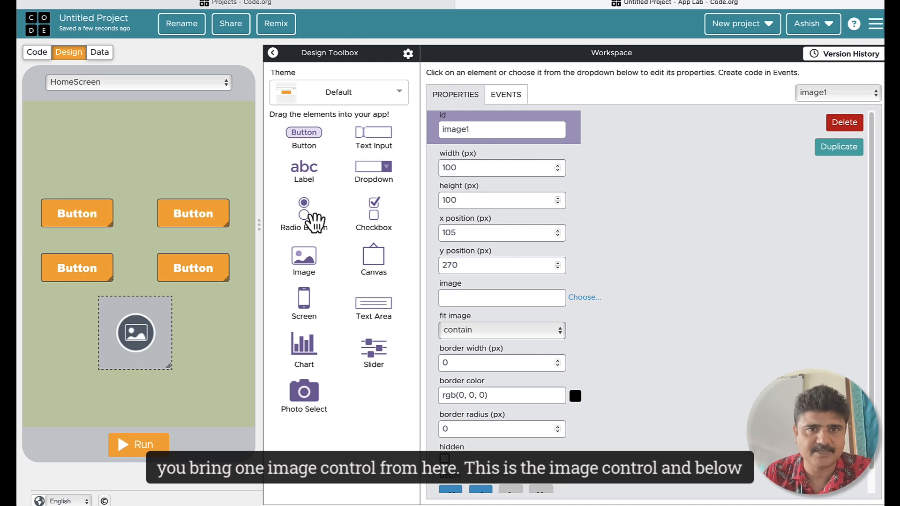
left_click_drag(303, 139, 139, 383)
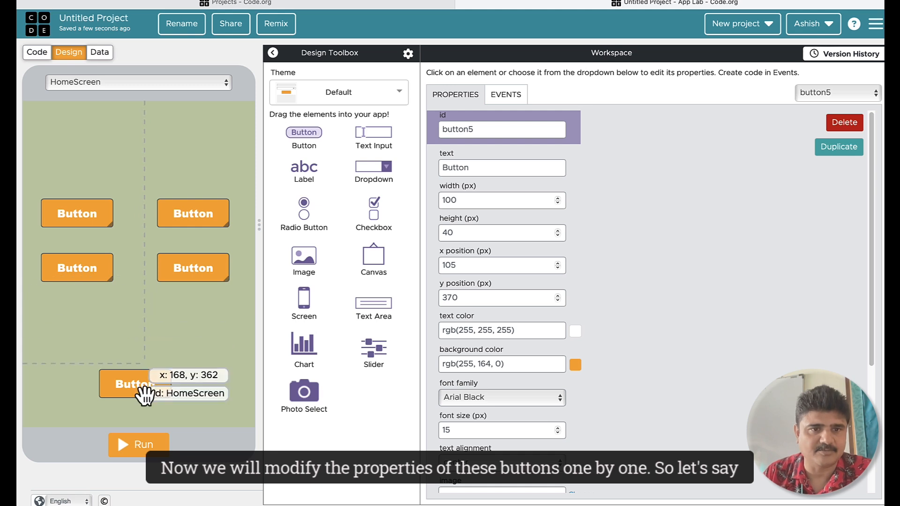
left_click(124, 337)
left_click(140, 389)
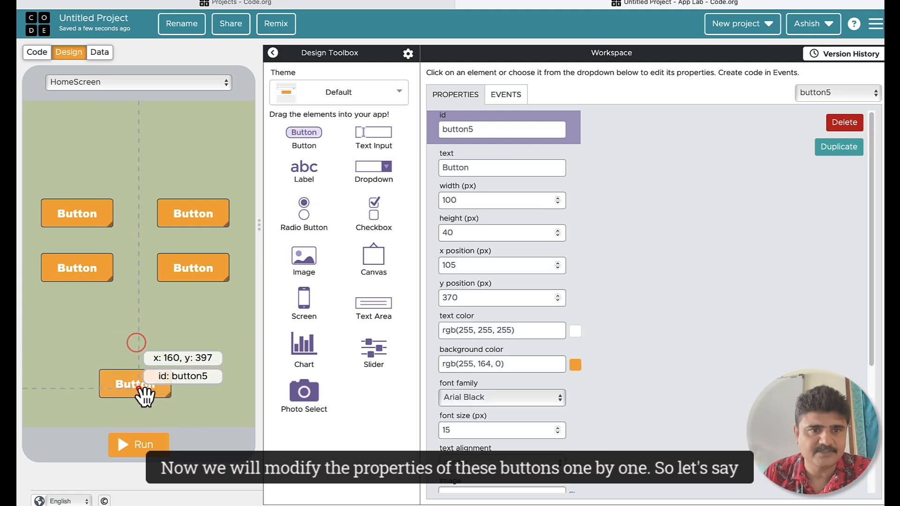
Change the id of the upper-left button in the grid to chinawallbutton.
left_click(86, 199)
left_click(514, 133)
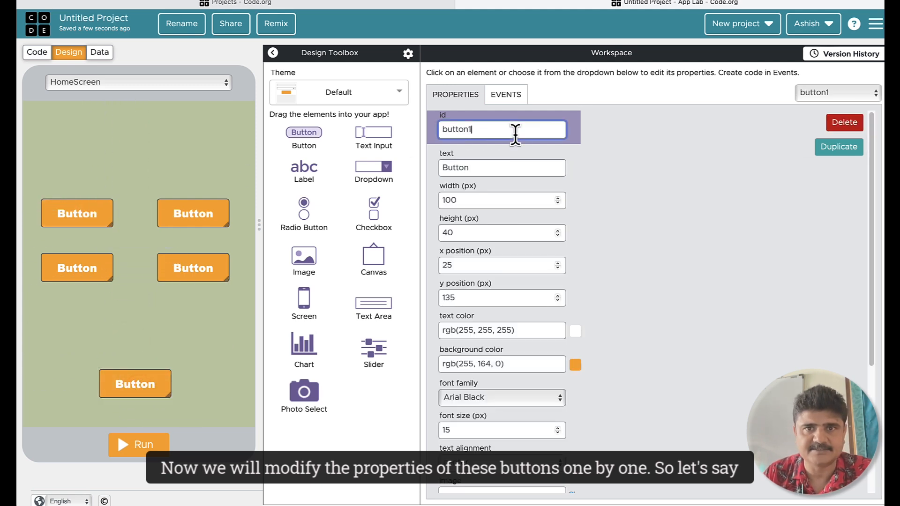
double_click(514, 132)
type("Grea")
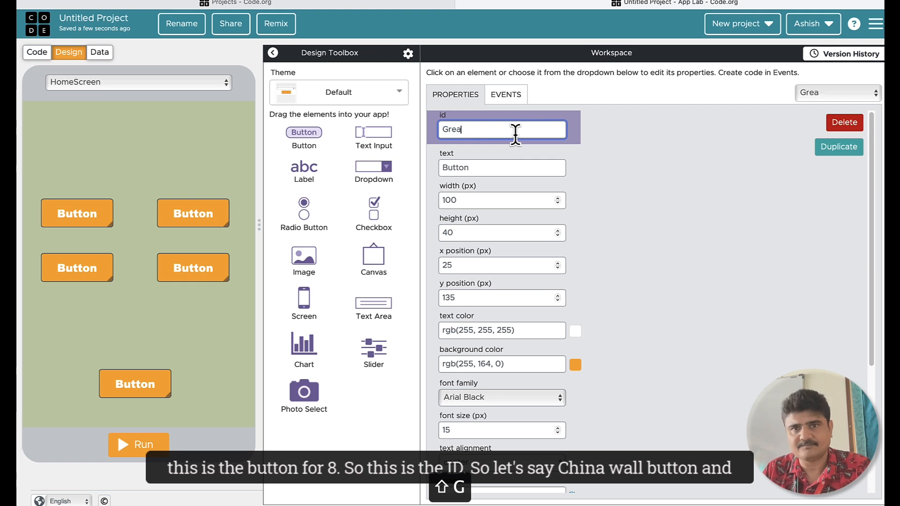
type("tWall")
key("BackSpace")
key("BackSpace")
key("BackSpace")
key("BackSpace")
key("BackSpace")
key("BackSpace")
key("BackSpace")
key("BackSpace")
key("BackSpace")
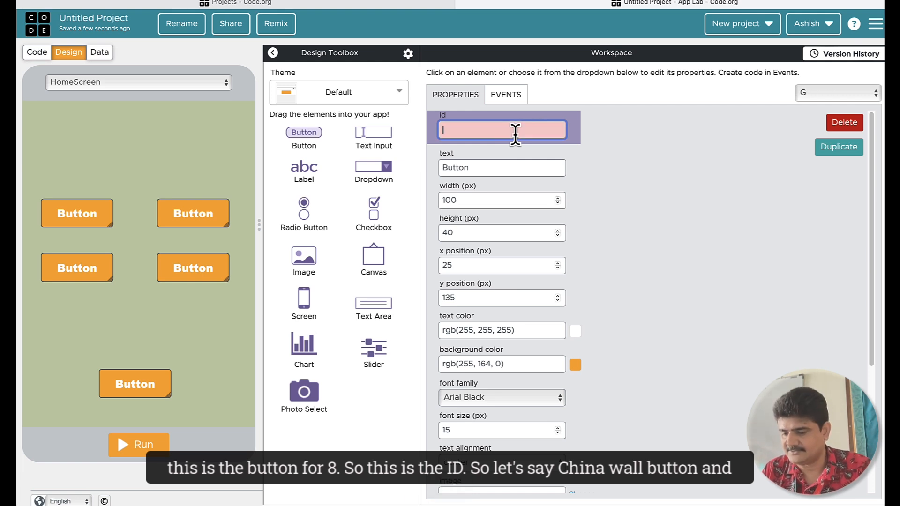
type("chinawall")
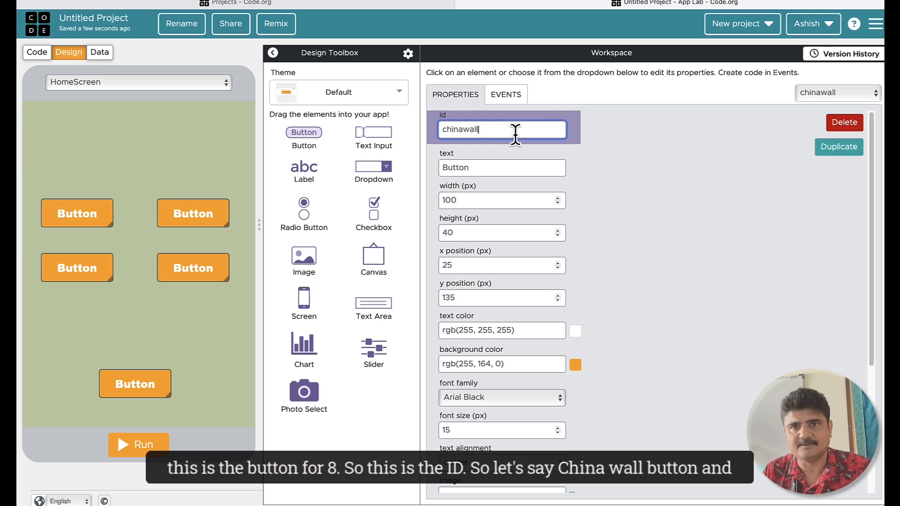
type("button")
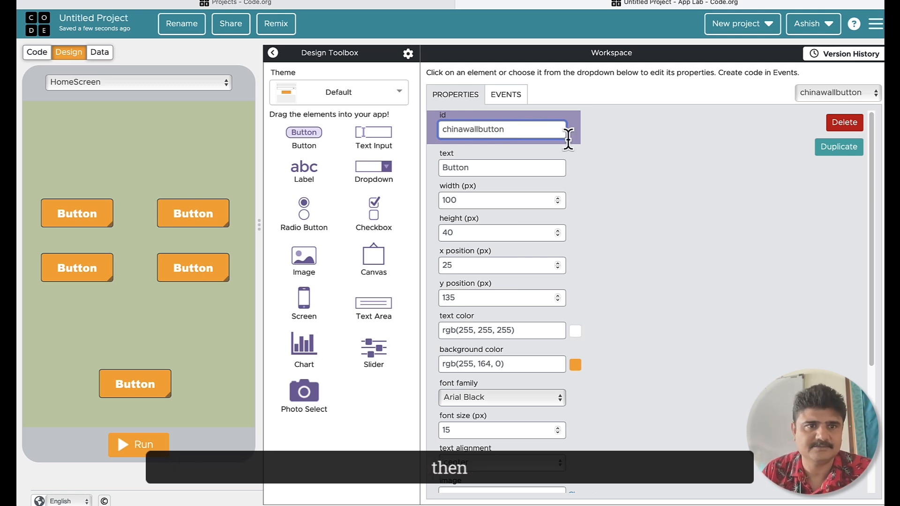
Set the text shown on chinawallbutton to "Great Wall of China".
triple_click(501, 169)
type("Gre")
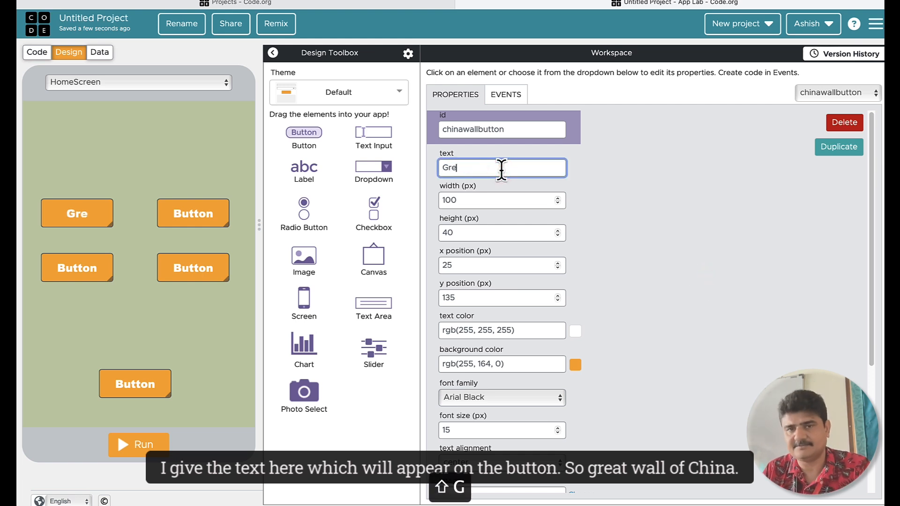
type("at Wall")
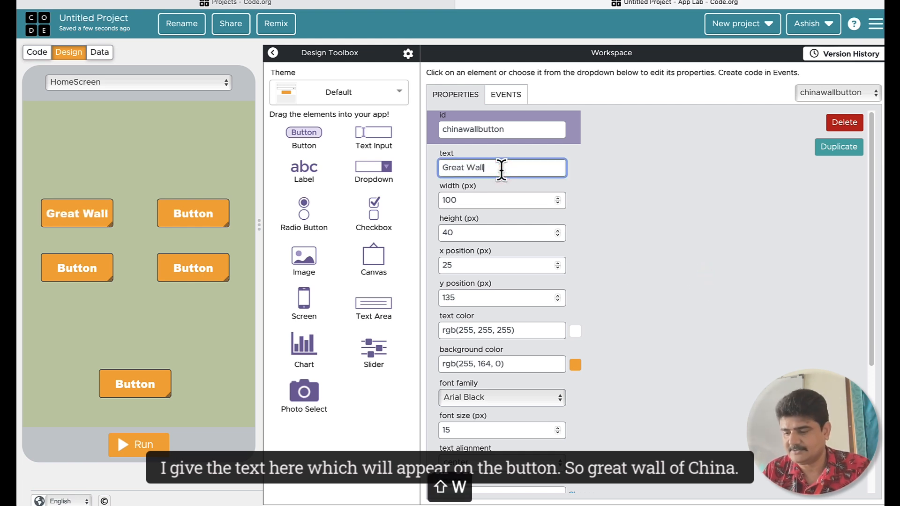
type(" of China")
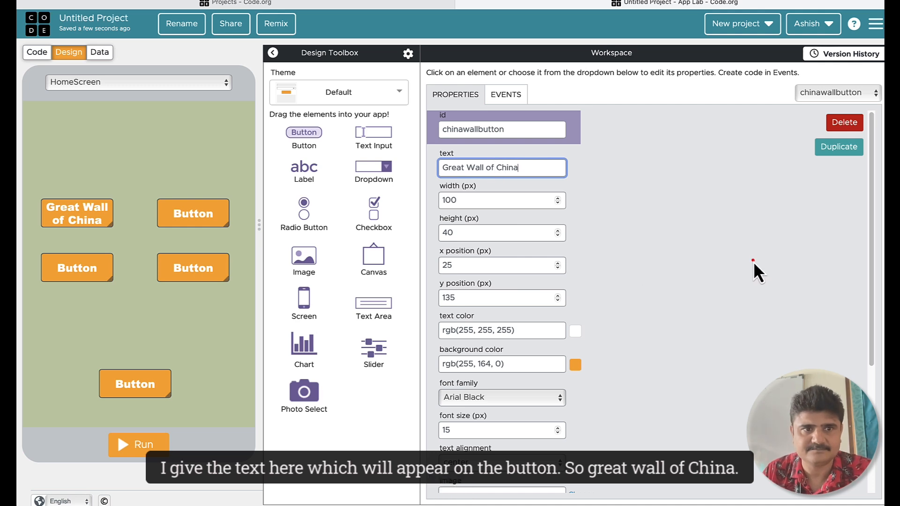
left_click(753, 260)
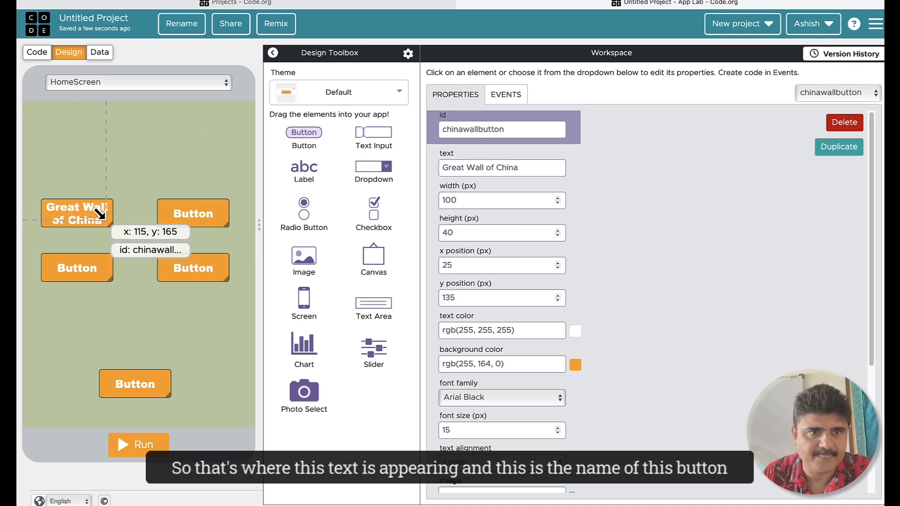
left_click(523, 126)
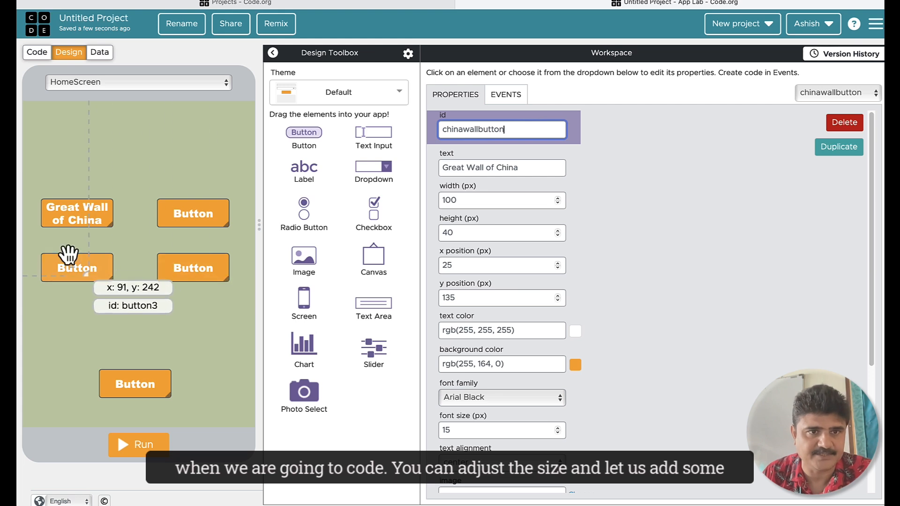
Widen chinawallbutton to 110 px and add an image control of 110 by 100 px above it at x 25, y 35.
left_click_drag(106, 218, 111, 218)
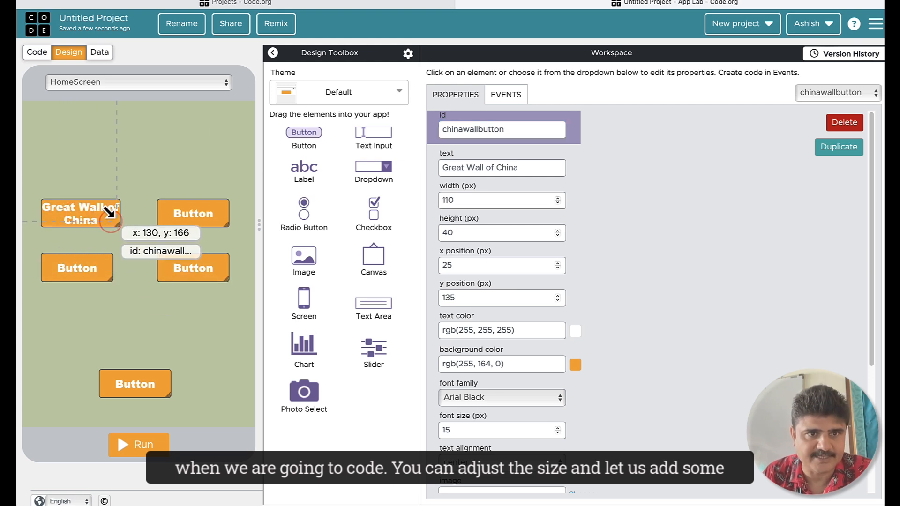
left_click_drag(302, 280, 77, 148)
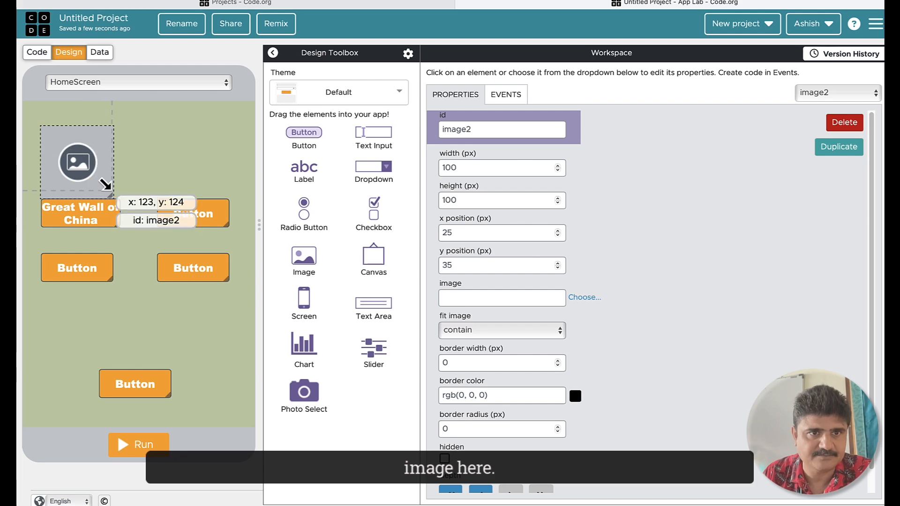
left_click_drag(104, 187, 111, 189)
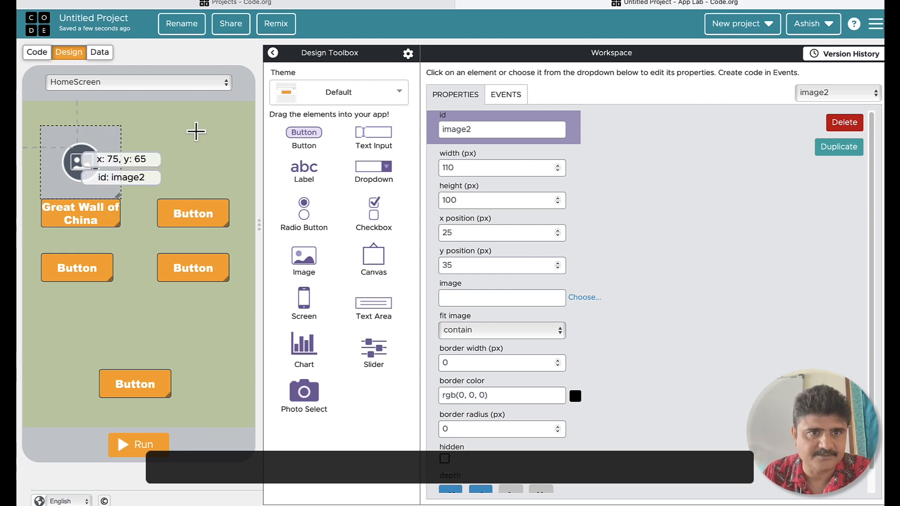
Open Google in a new browser tab and search for images of "great wall of china".
left_click(583, 297)
key("super+t")
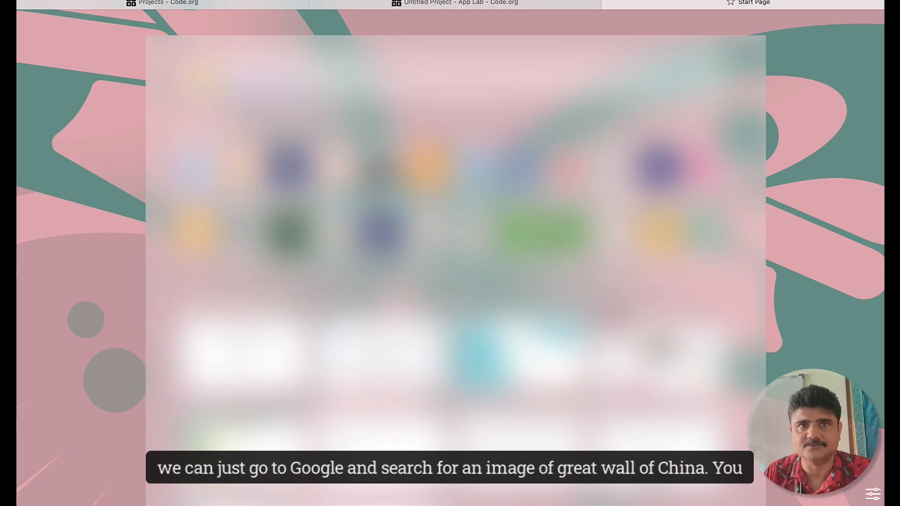
type("go")
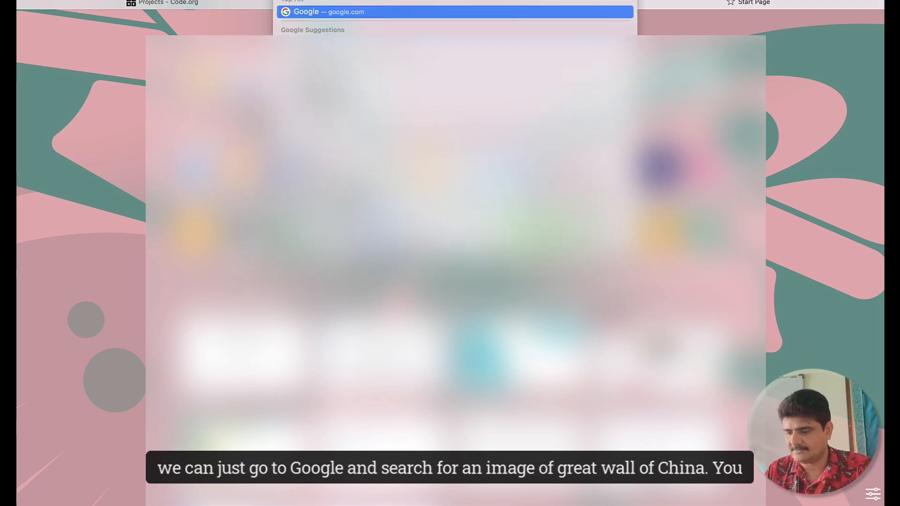
key("Return")
left_click(410, 248)
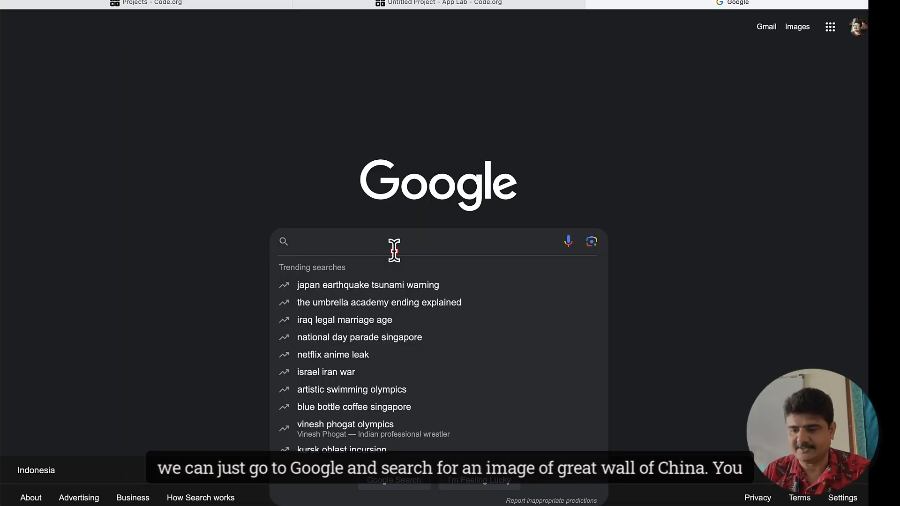
type("great wall ")
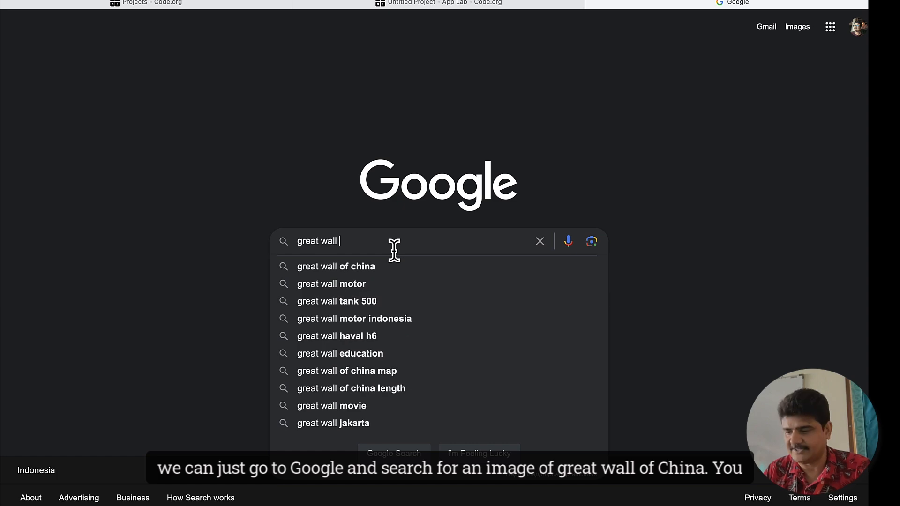
type("of china")
key("Return")
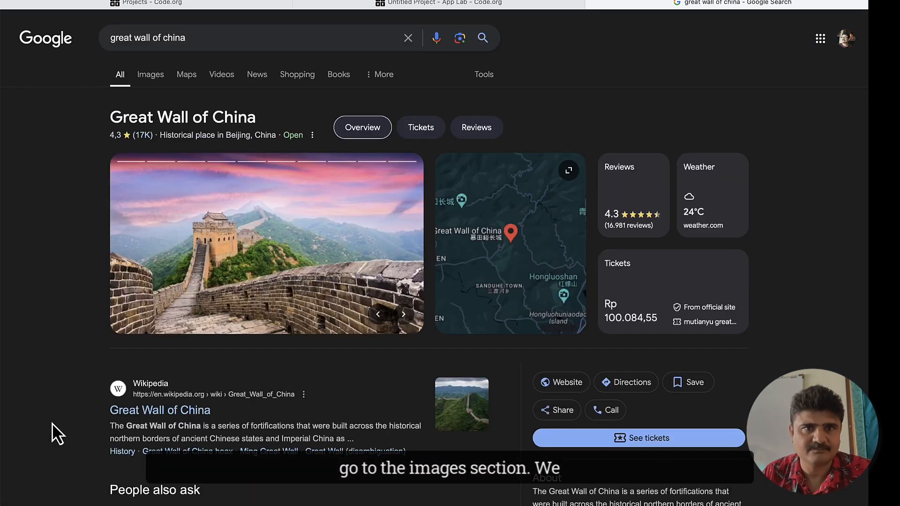
left_click(147, 76)
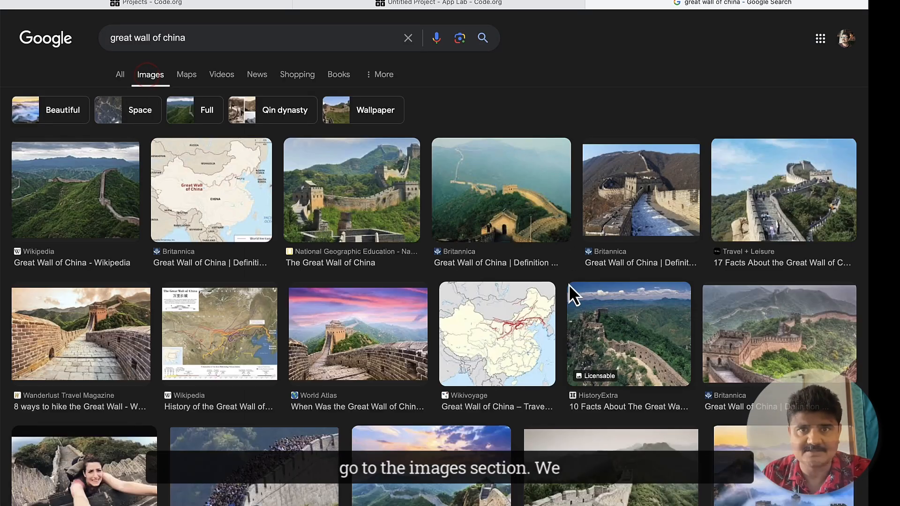
Save the National Geographic Education picture of the Great Wall to the Desktop with the file name images.
left_click(427, 190)
right_click(611, 197)
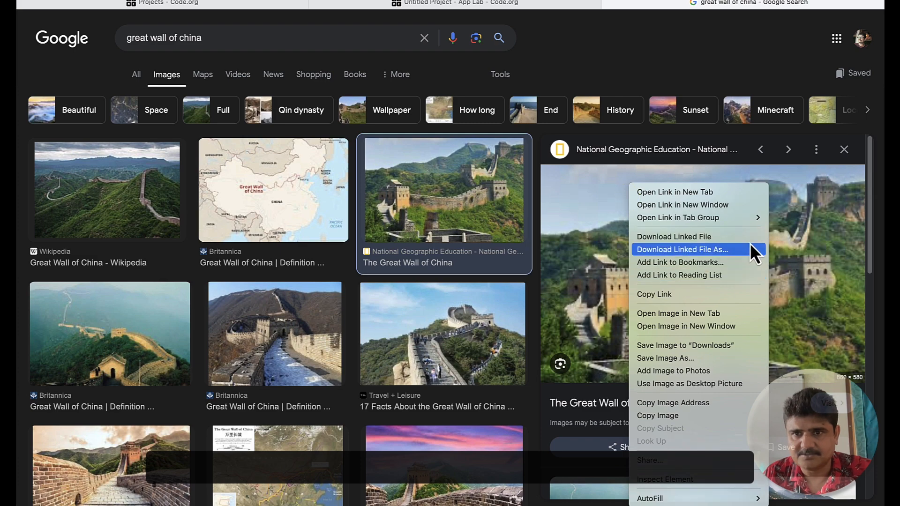
left_click(741, 357)
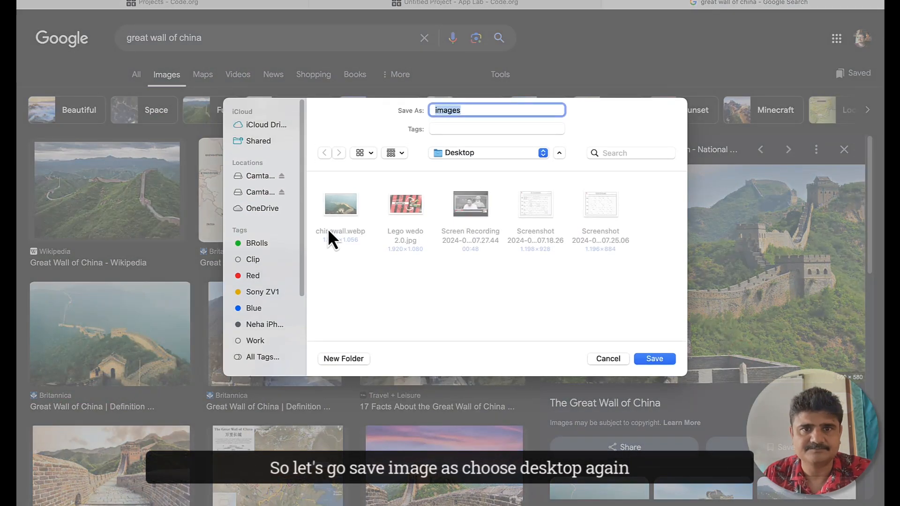
left_click(654, 359)
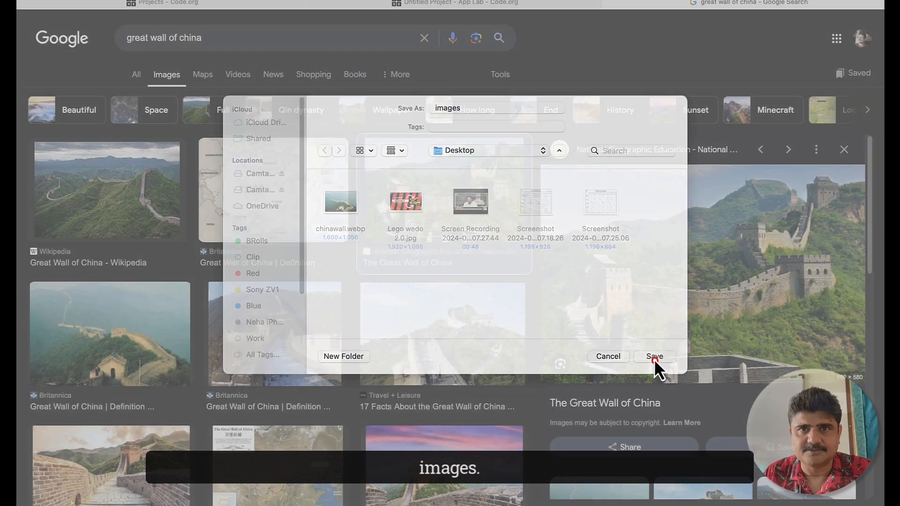
Switch back to the App Lab project, upload images.jpeg from the Desktop and choose it as the image of chinawallbutton.
left_click(399, 4)
left_click(294, 151)
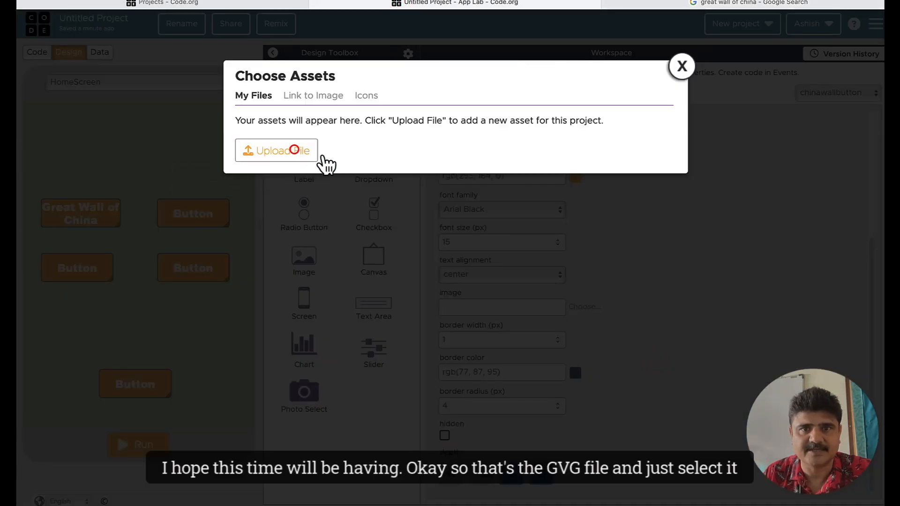
left_click(277, 155)
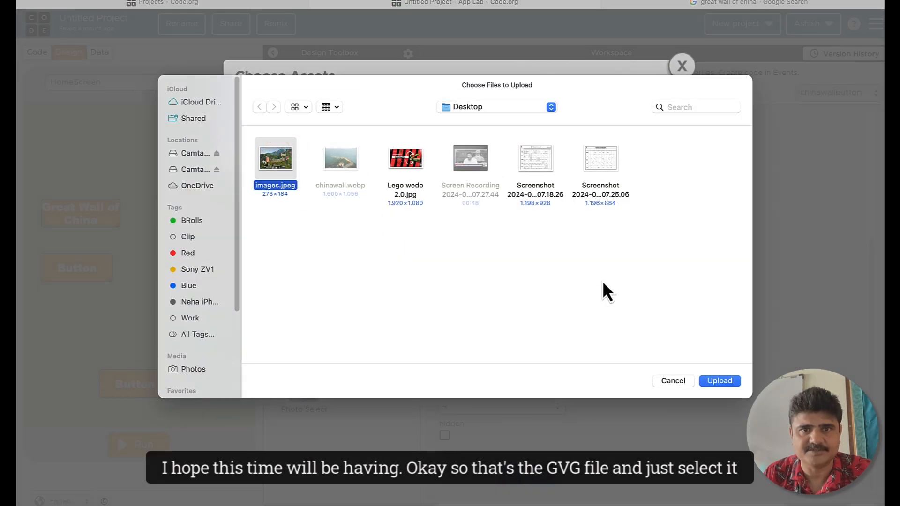
left_click(719, 380)
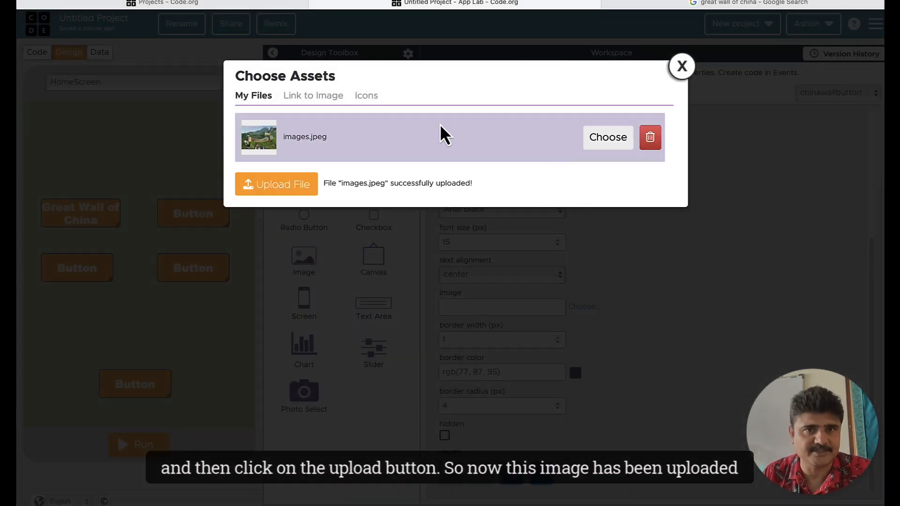
left_click(623, 148)
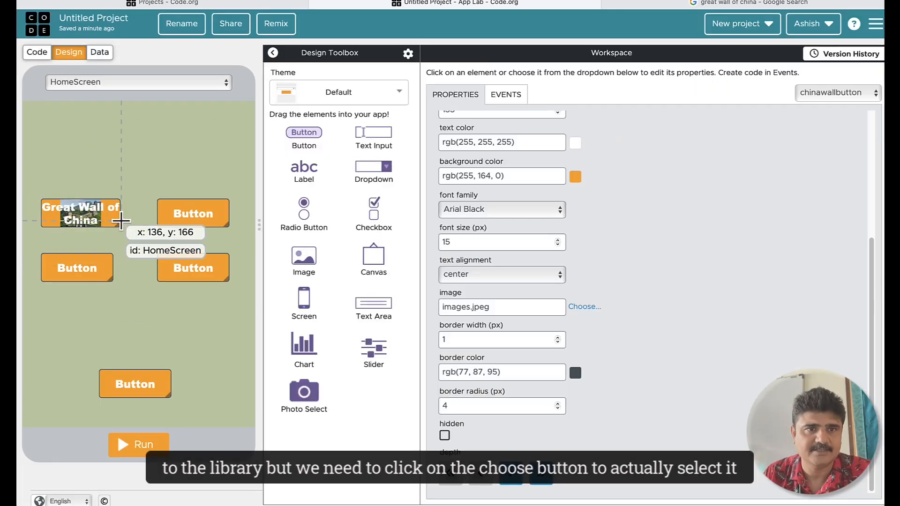
Resize and reposition chinawallbutton to about 65 px high at x 35, y 55, and set its text color to rgb(239, 230, 230).
left_click_drag(121, 220, 78, 179)
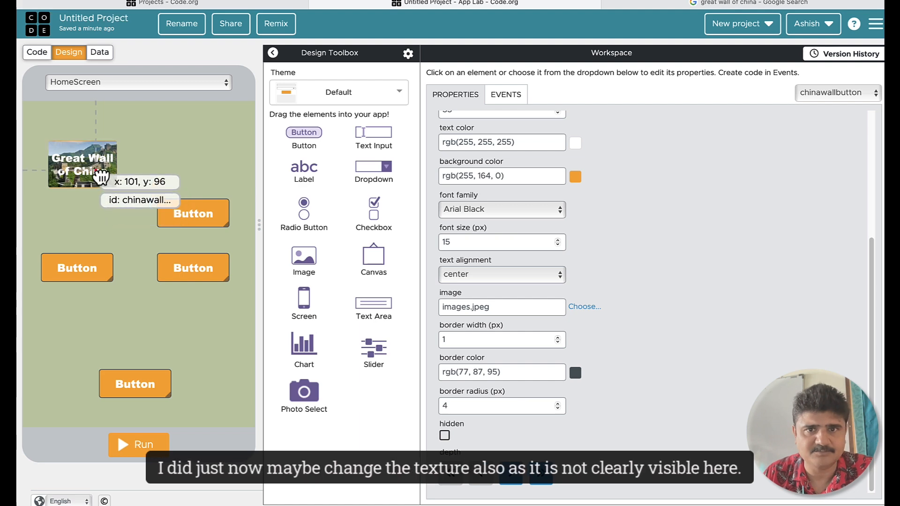
scroll(515, 282, "up", 6)
scroll(567, 270, "down", 6)
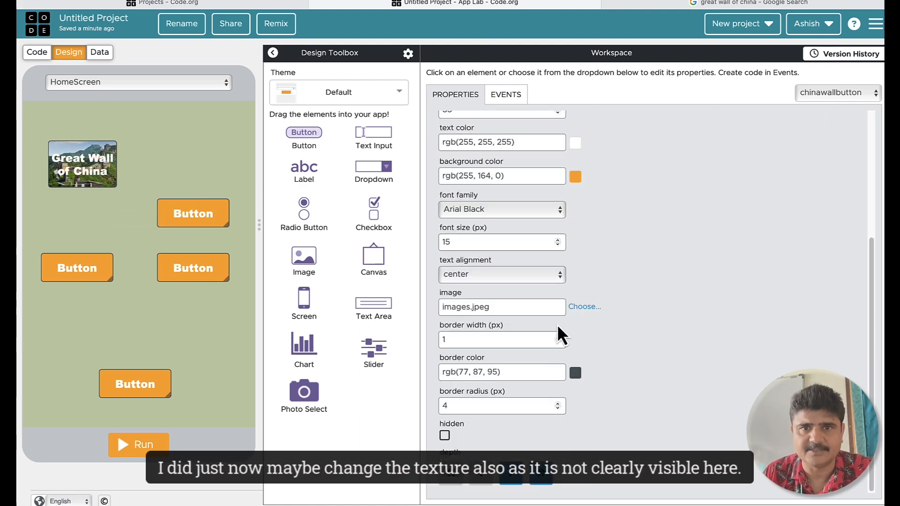
scroll(556, 324, "up", 2)
scroll(555, 323, "up", 1)
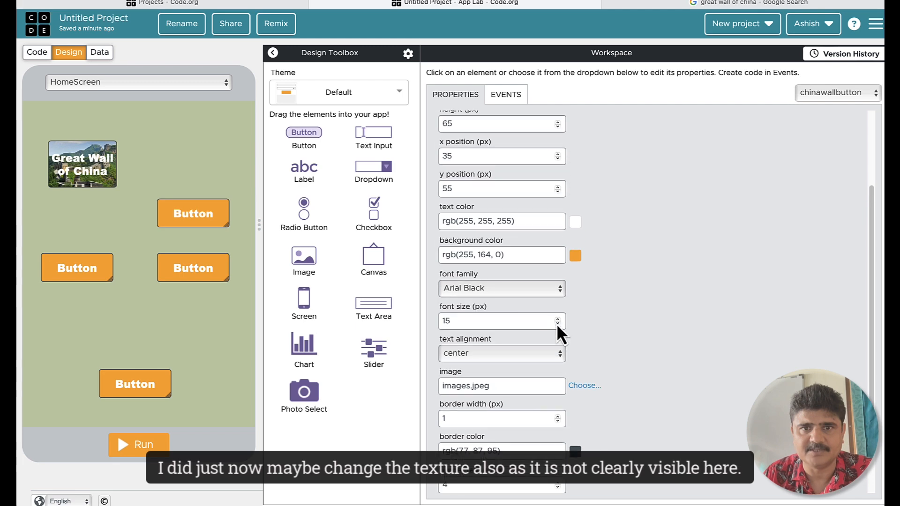
left_click(575, 222)
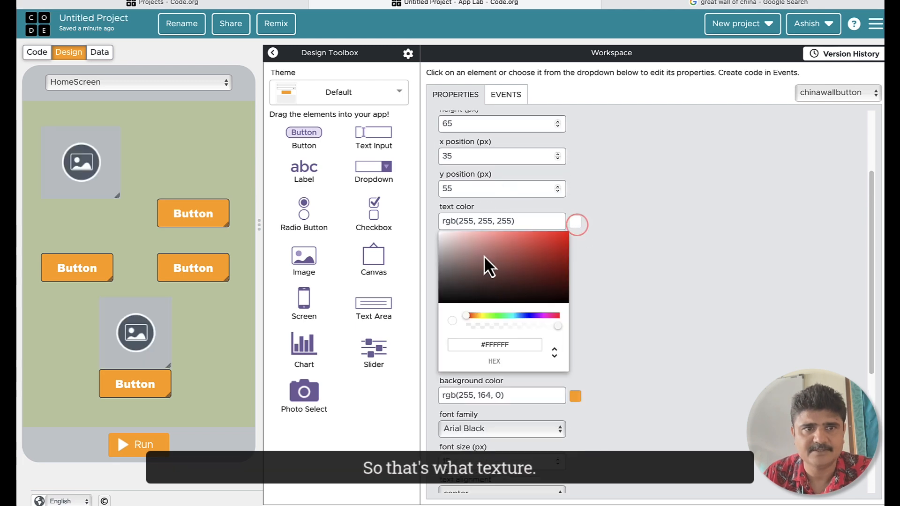
left_click(439, 234)
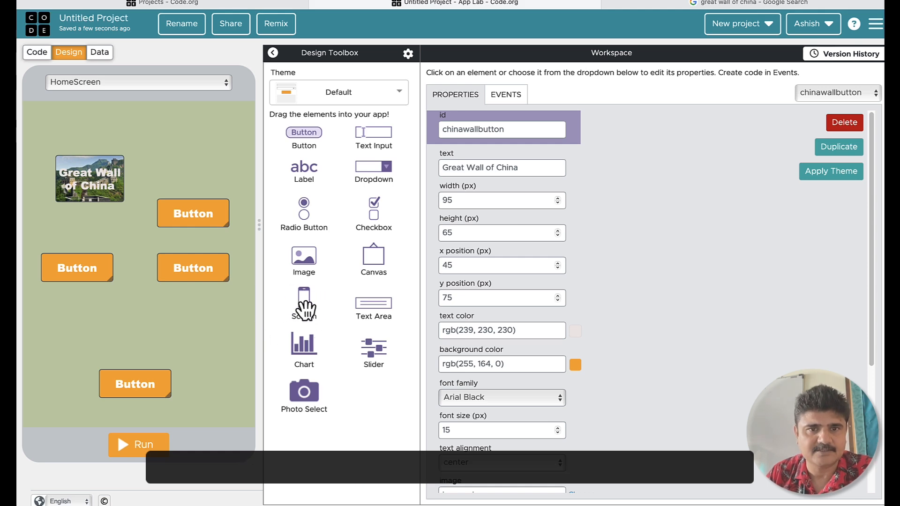
Add a new screen to the app and set its id to ChinaWall.
mouse_move(301, 305)
left_mouse_down()
mouse_move(141, 286)
mouse_move(143, 325)
left_mouse_up()
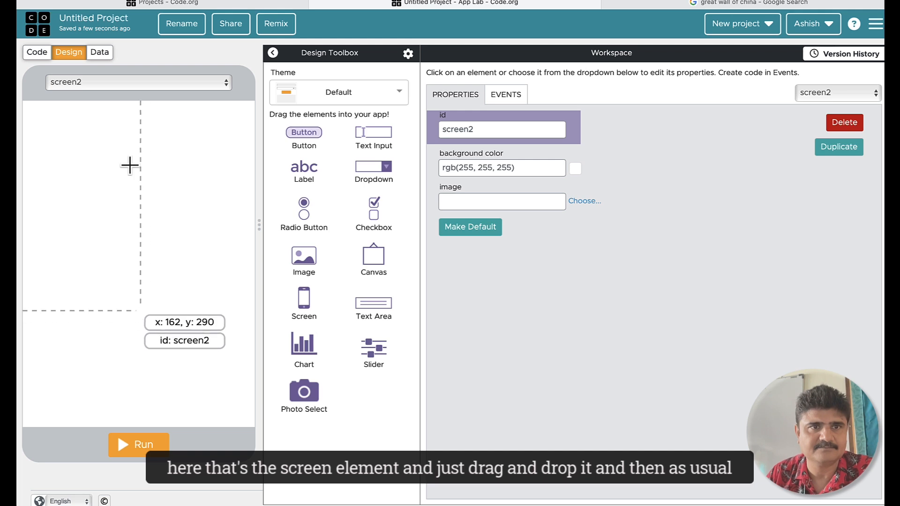
left_click(505, 132)
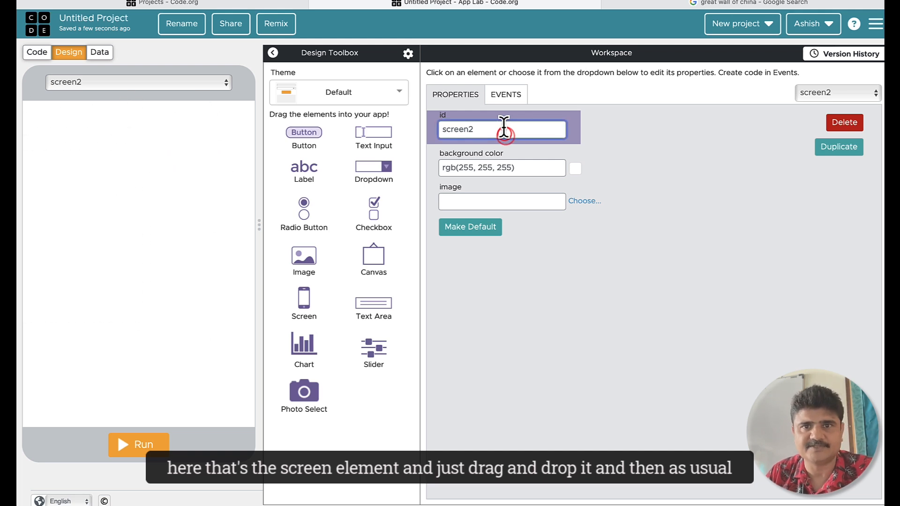
double_click(505, 131)
type("China")
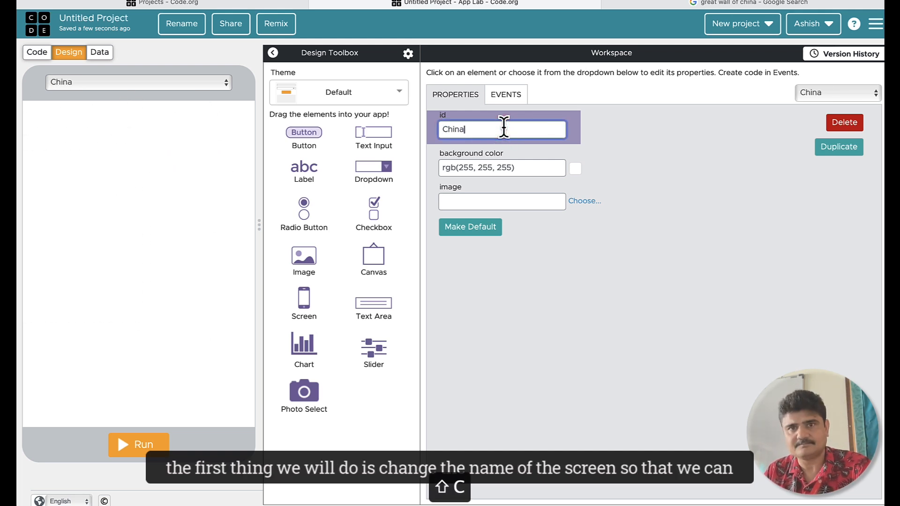
type("Wall")
left_click(690, 317)
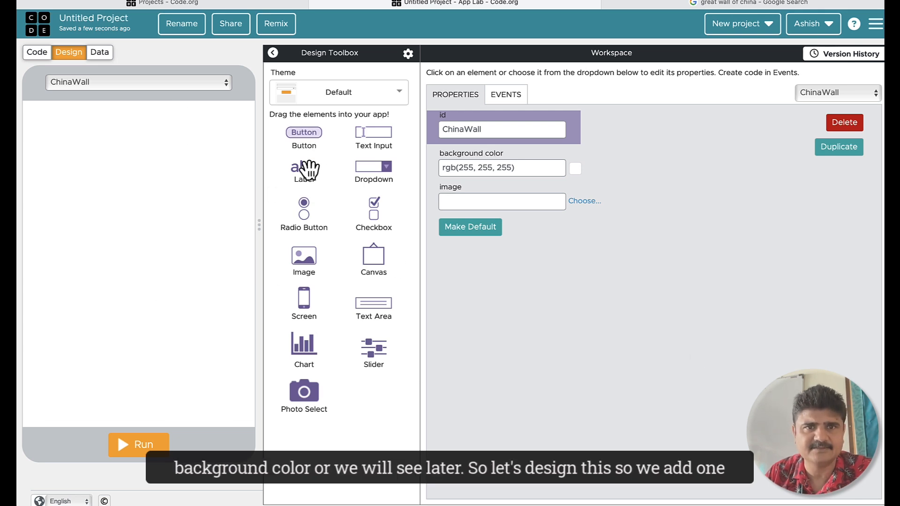
Add a label reading "GREAT WALL OF CHINA" near the top of the ChinaWall screen and centre it horizontally.
left_click_drag(311, 181, 114, 139)
double_click(501, 166)
type("GRE")
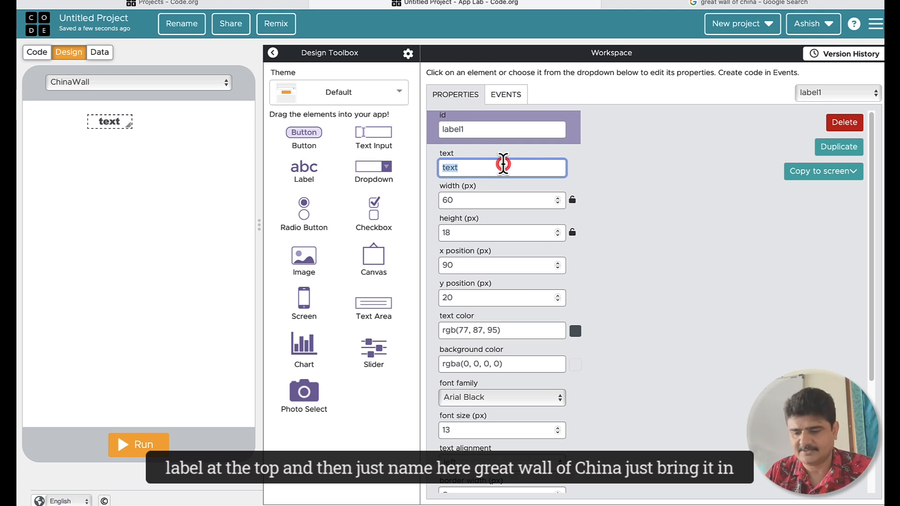
type("AT ")
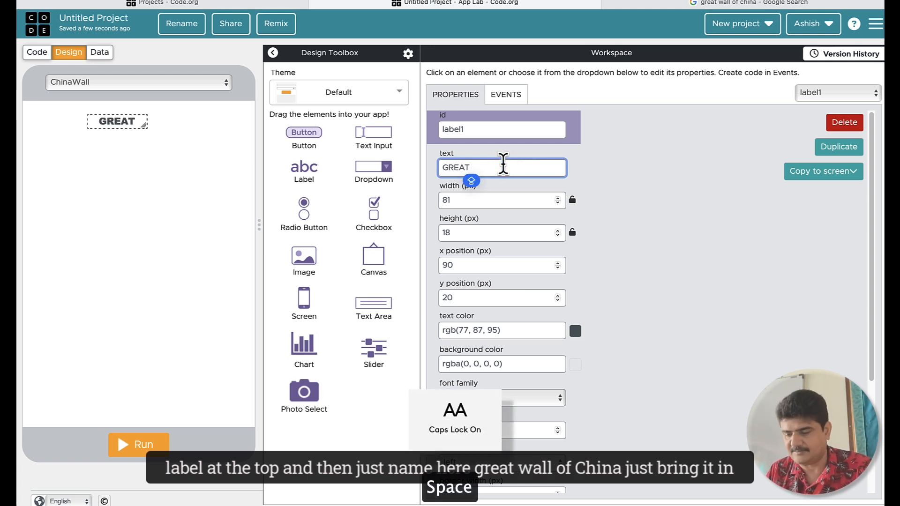
type("WALL ")
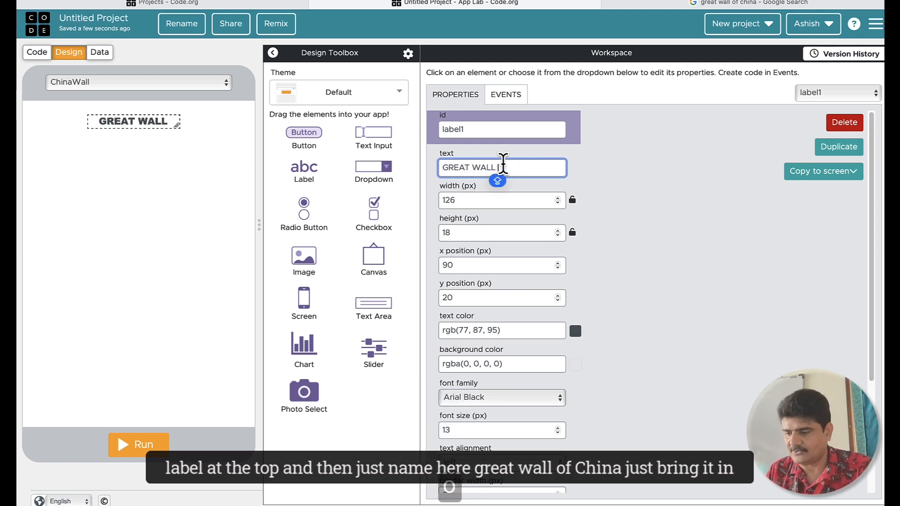
type("OF CHINA")
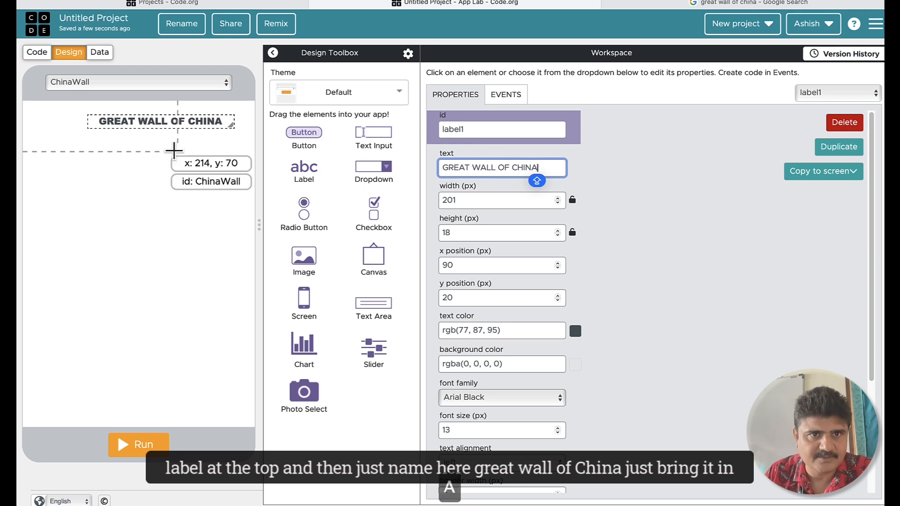
left_click_drag(149, 122, 121, 130)
left_click(146, 206)
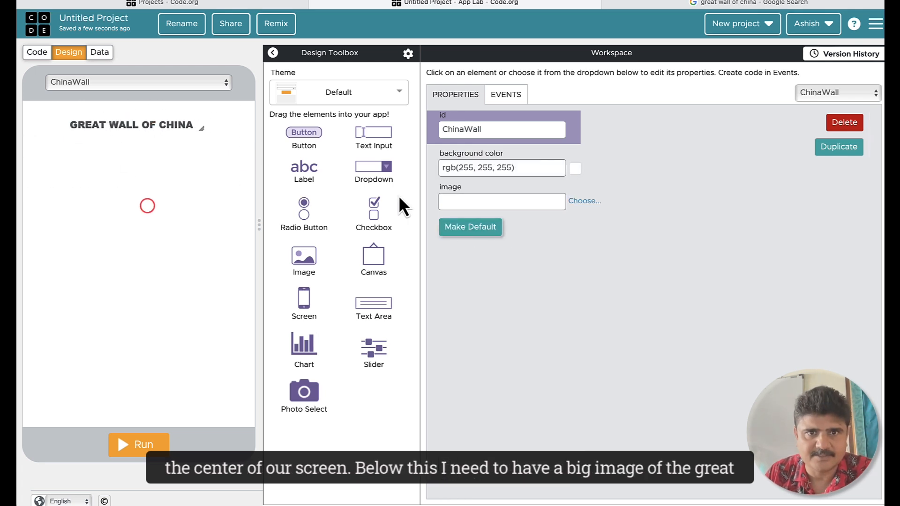
Add an image control beneath the label, enlarge it to most of the screen width, set its image to images.jpeg and centre it.
left_click_drag(321, 276, 72, 172)
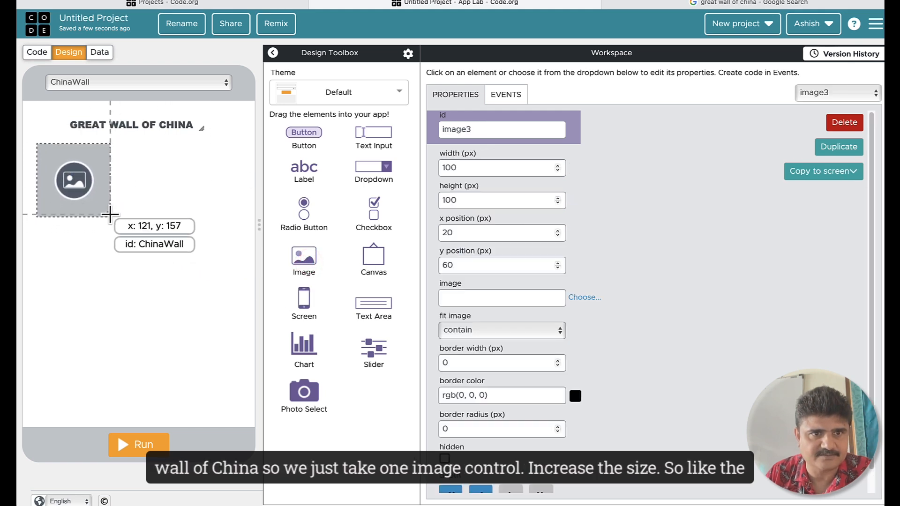
left_click_drag(110, 221, 234, 261)
left_click(586, 296)
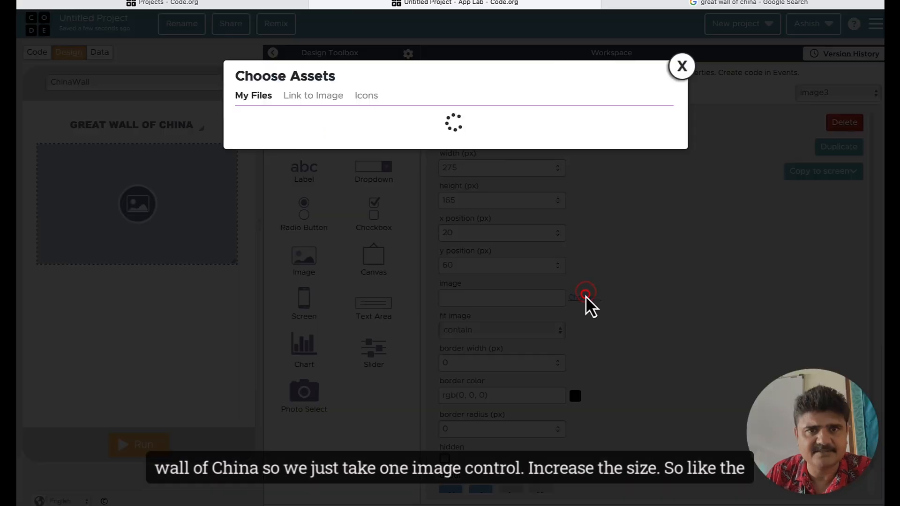
left_click(608, 137)
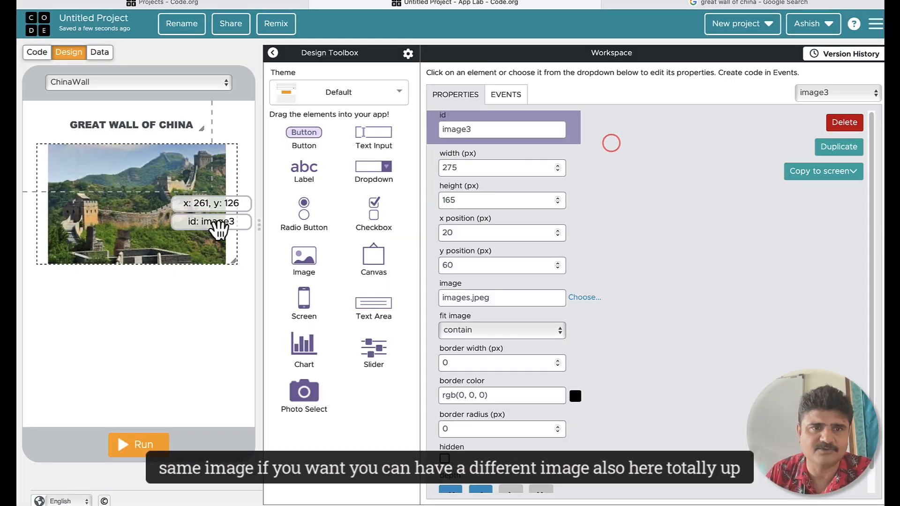
left_click_drag(234, 261, 204, 254)
left_click_drag(133, 240, 142, 238)
Add a text area beneath the image at about x 15, y 240 and widen it to nearly the full screen width.
left_click_drag(392, 309, 104, 288)
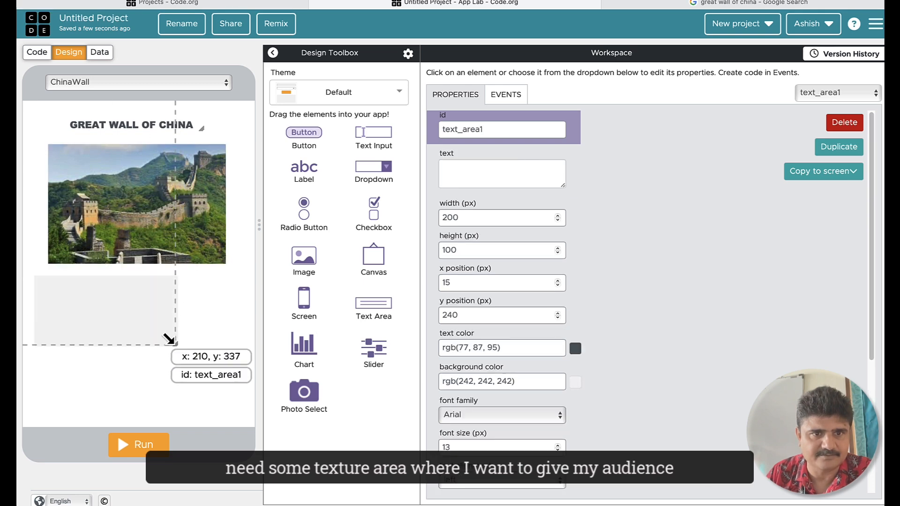
left_click_drag(229, 349, 239, 343)
Switch to the Google results for "great wall of china" and copy the About description of the wall, from "The Great Wall" to "Eurasian Steppe.".
left_click(824, 2)
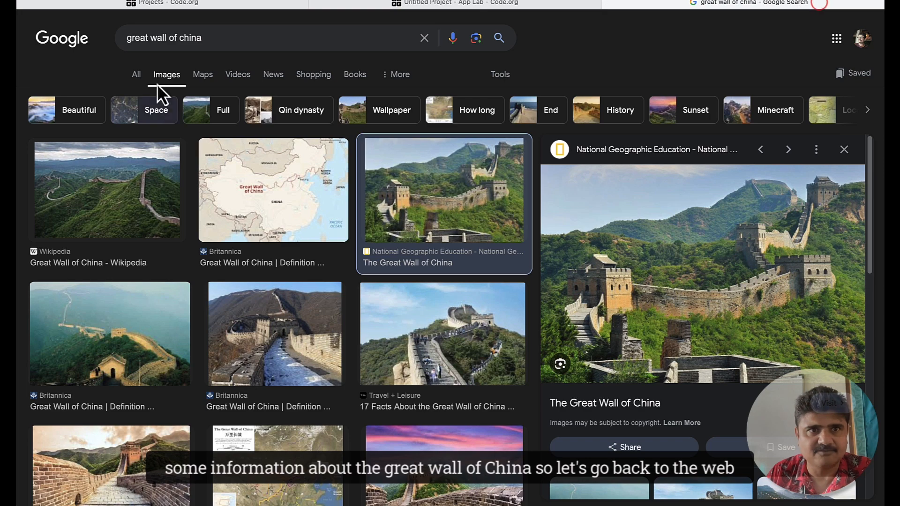
left_click(137, 74)
scroll(357, 304, "down", 4)
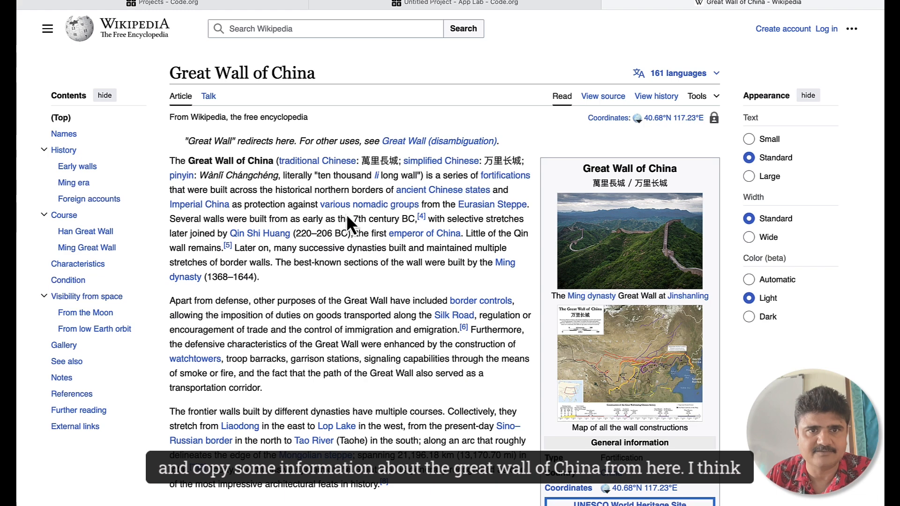
left_click(168, 0)
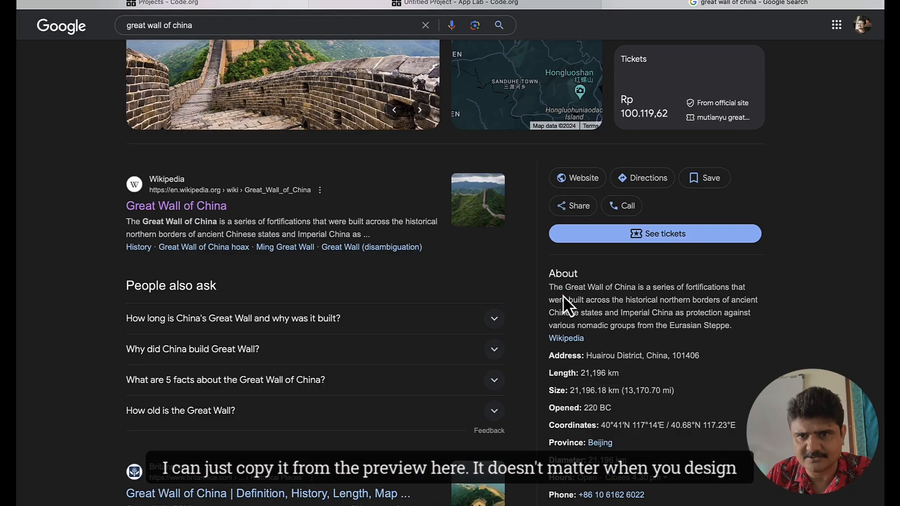
left_click_drag(549, 287, 730, 325)
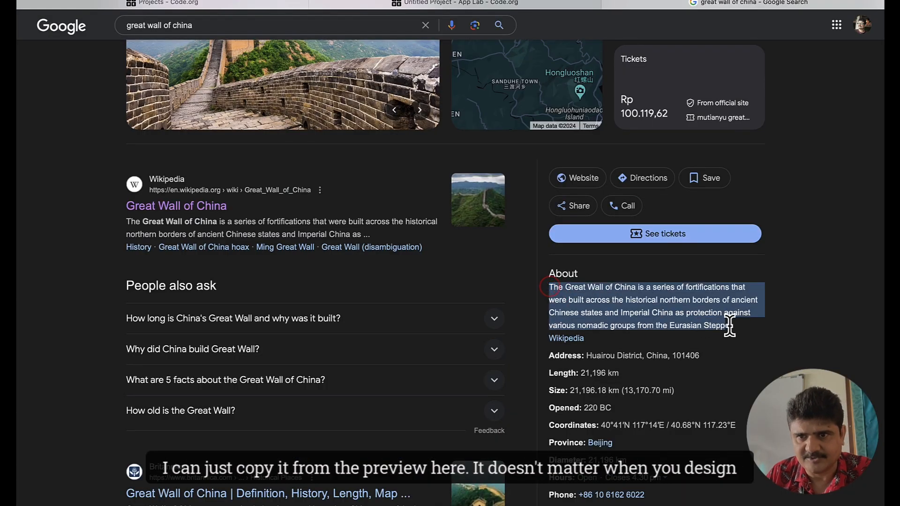
key("super+c")
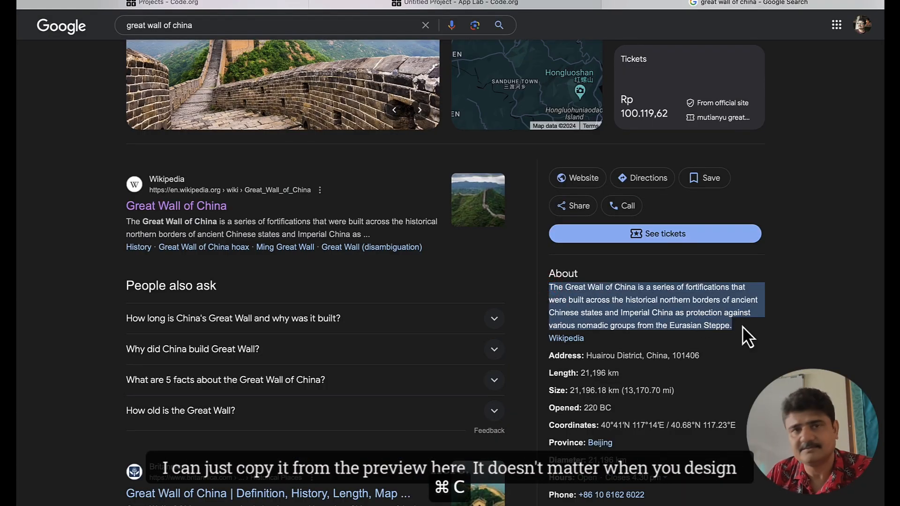
Return to the App Lab project and paste the copied Great Wall description as the text of the ChinaWall text area.
left_click(825, 189)
left_click(535, 6)
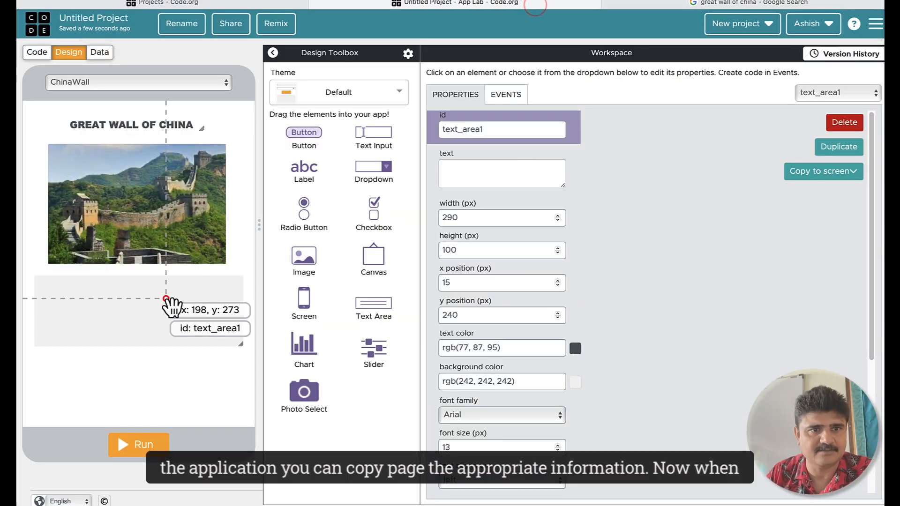
left_click(166, 298)
left_click(511, 159)
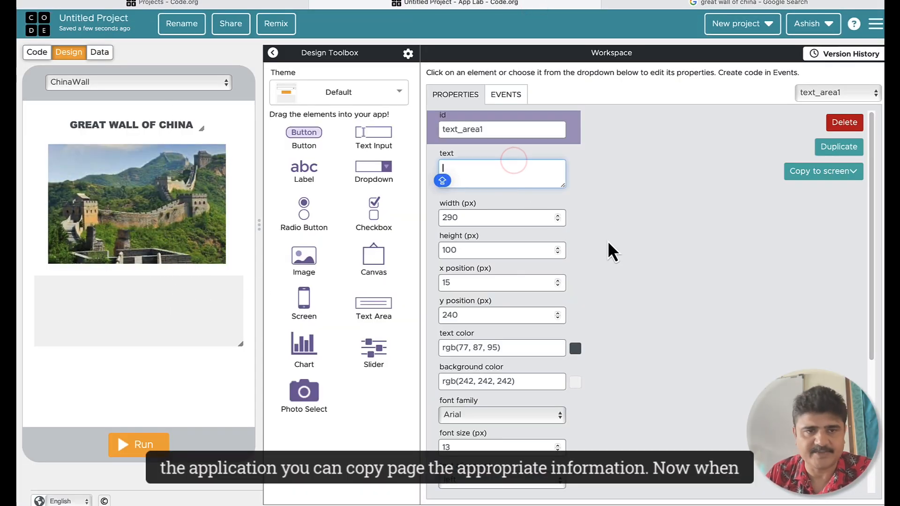
left_click(128, 310)
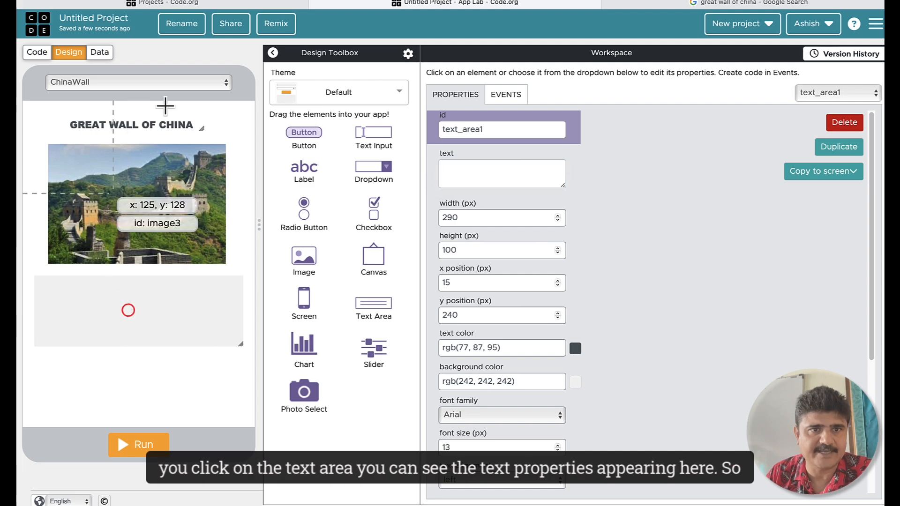
left_click(461, 173)
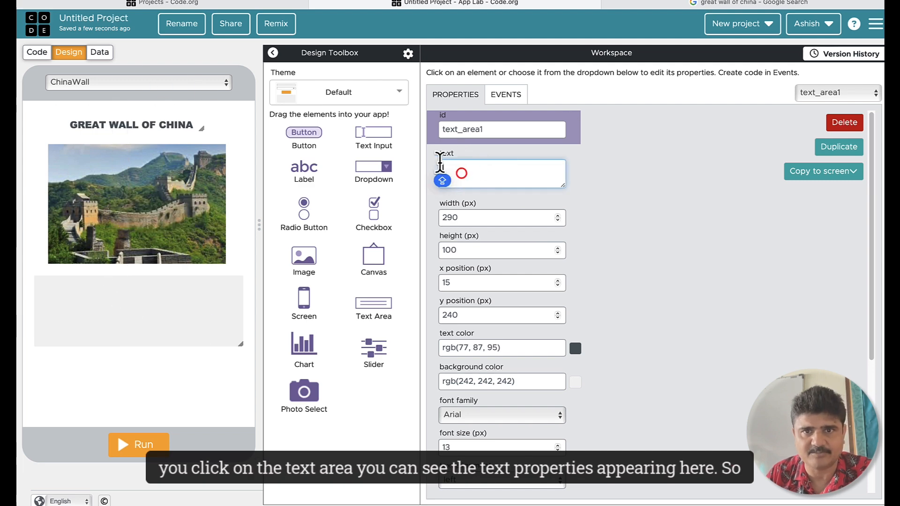
key("super+v")
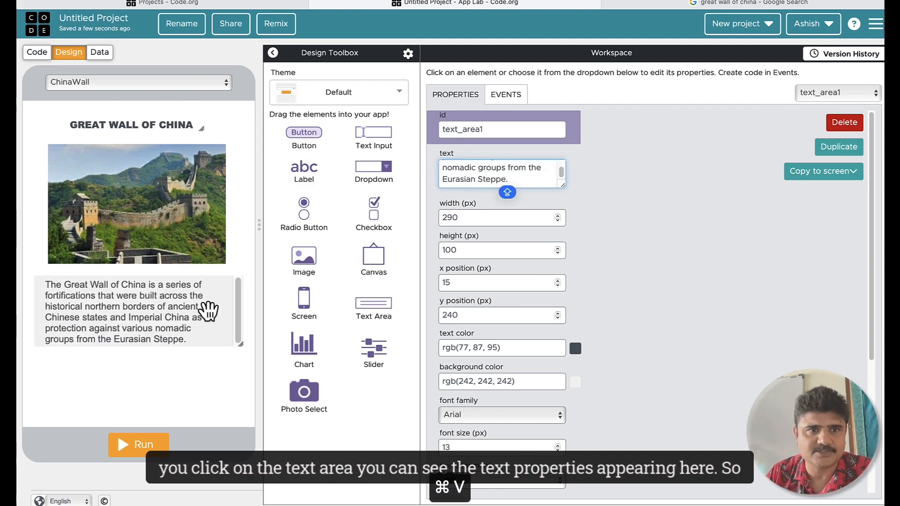
Set the text area's alignment to justify and its font size to 15 px, and check that its text scrolls.
scroll(609, 308, "down", 5)
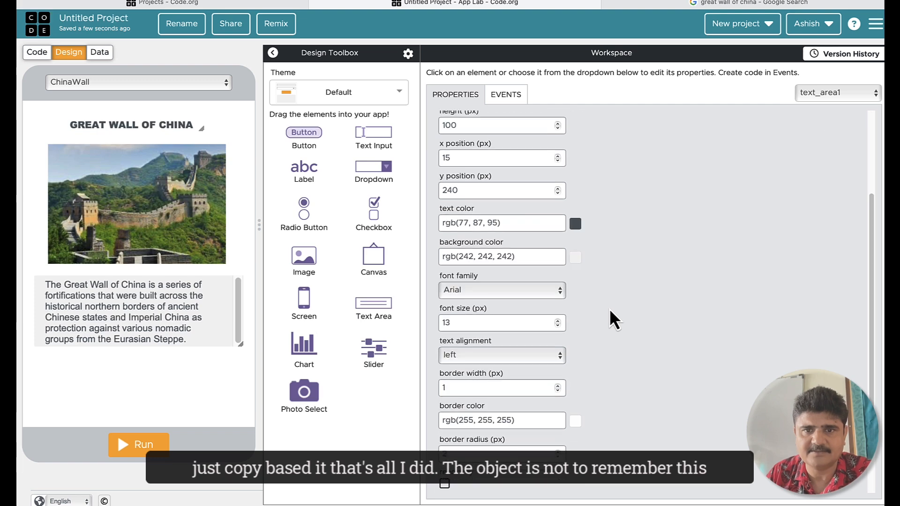
scroll(609, 309, "up", 2)
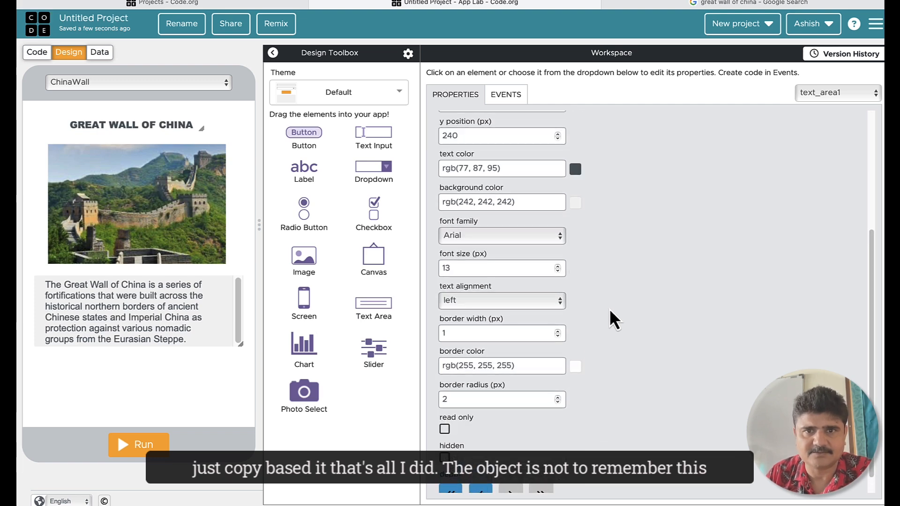
scroll(609, 319, "up", 1)
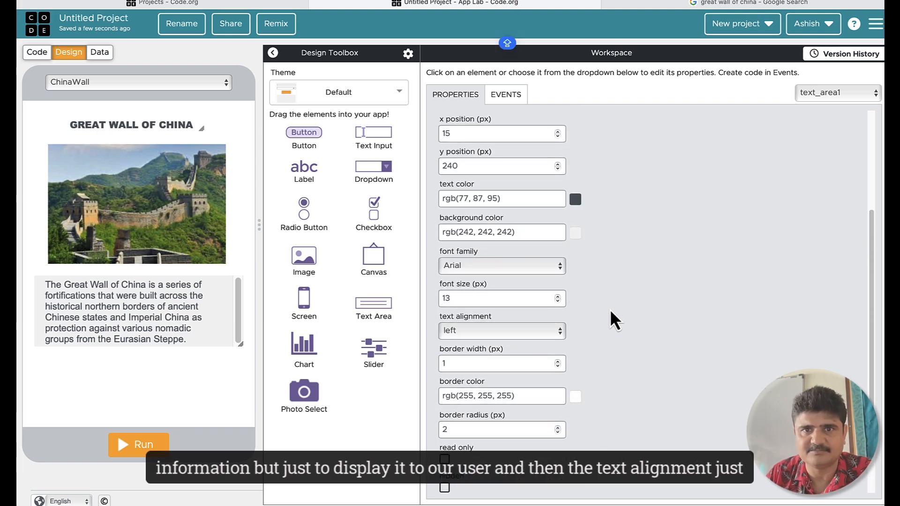
scroll(714, 410, "down", 1)
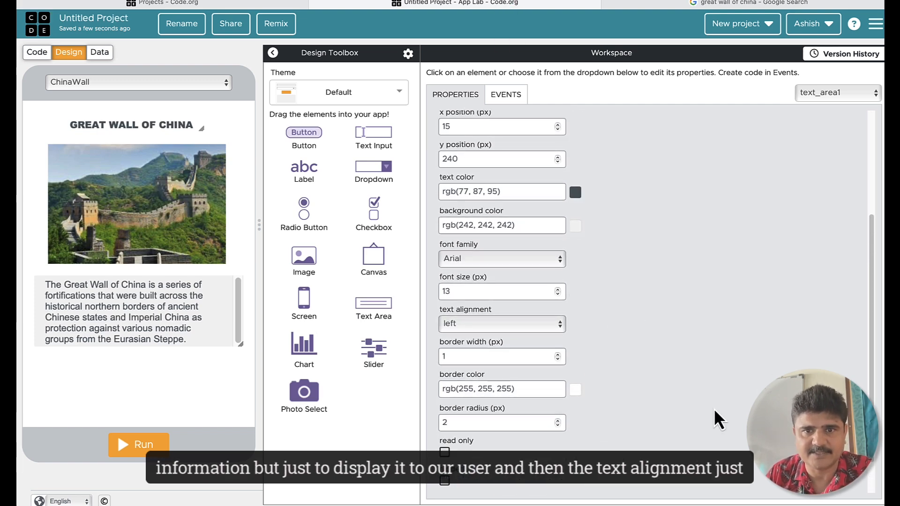
left_click(546, 317)
left_click(506, 352)
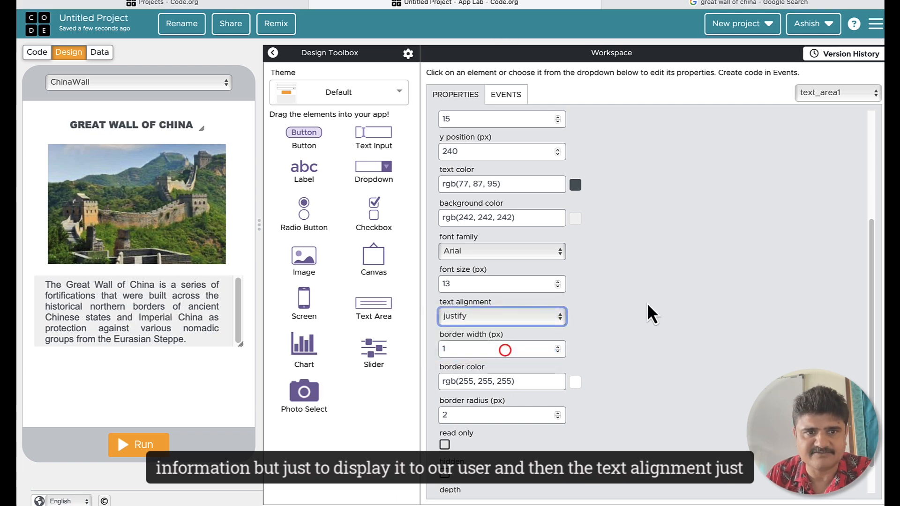
left_click(557, 282)
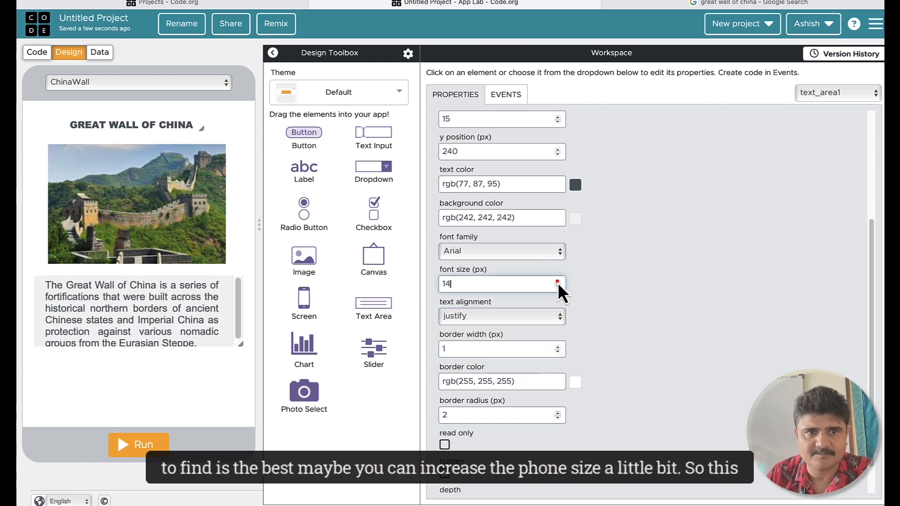
left_click(558, 282)
left_click(638, 282)
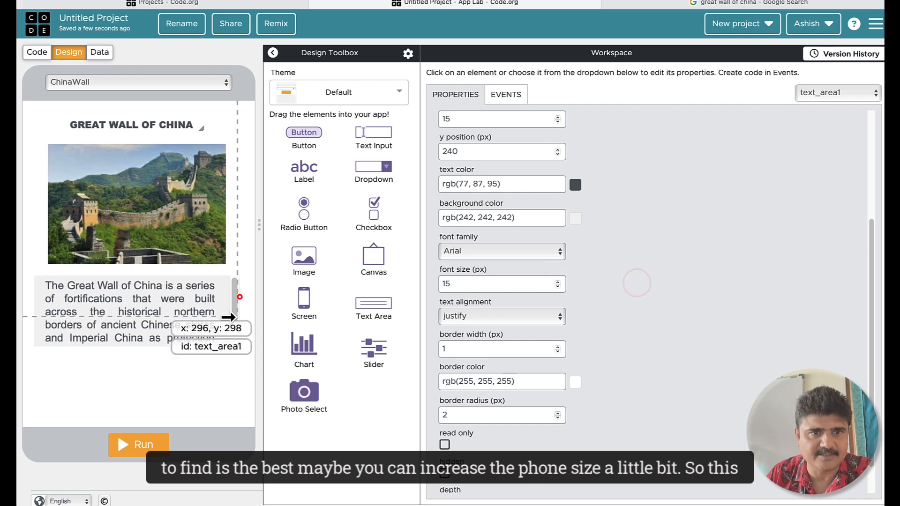
left_click_drag(233, 296, 233, 324)
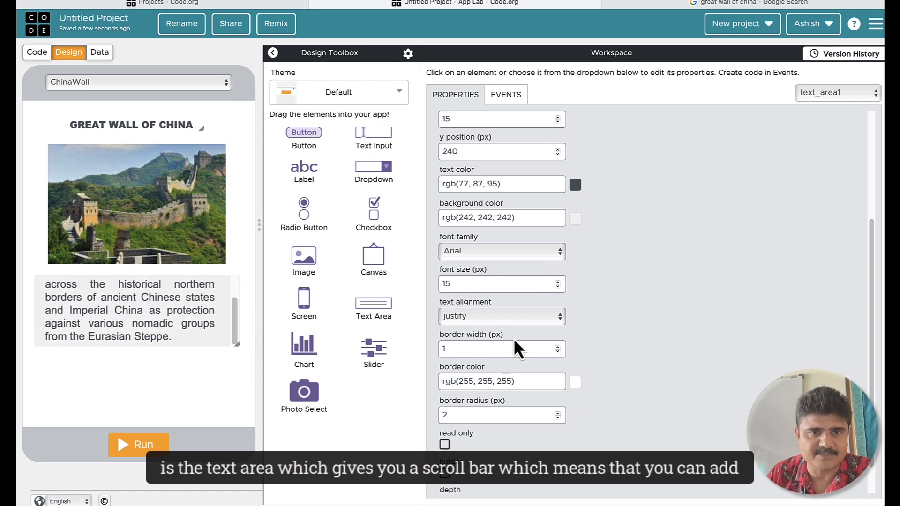
Add a button beneath the text area at about x 105, y 370 and set its id to CHINABACKBUTTON.
left_click(107, 407)
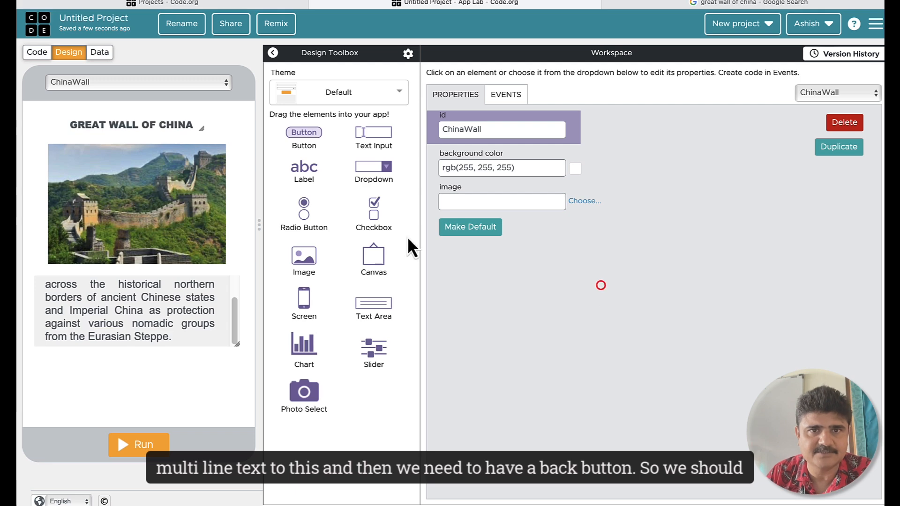
left_click_drag(305, 141, 139, 394)
double_click(506, 129)
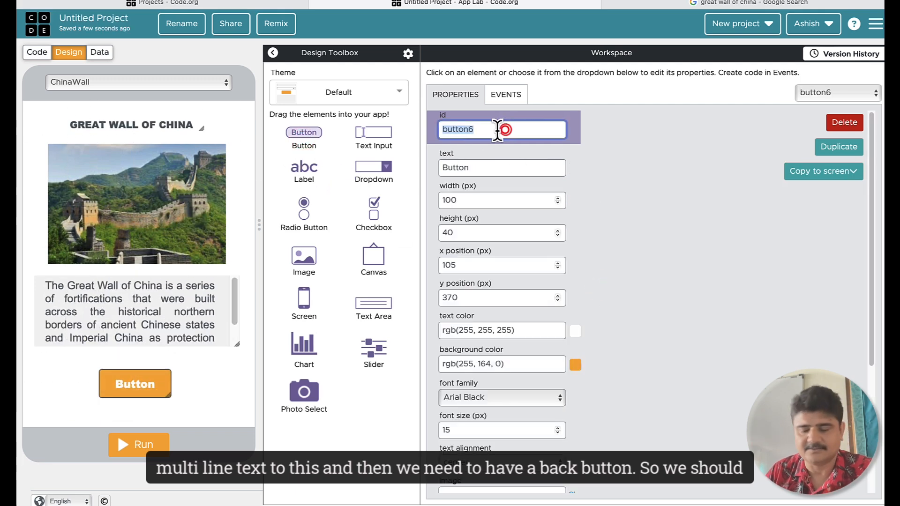
type("CHINABA")
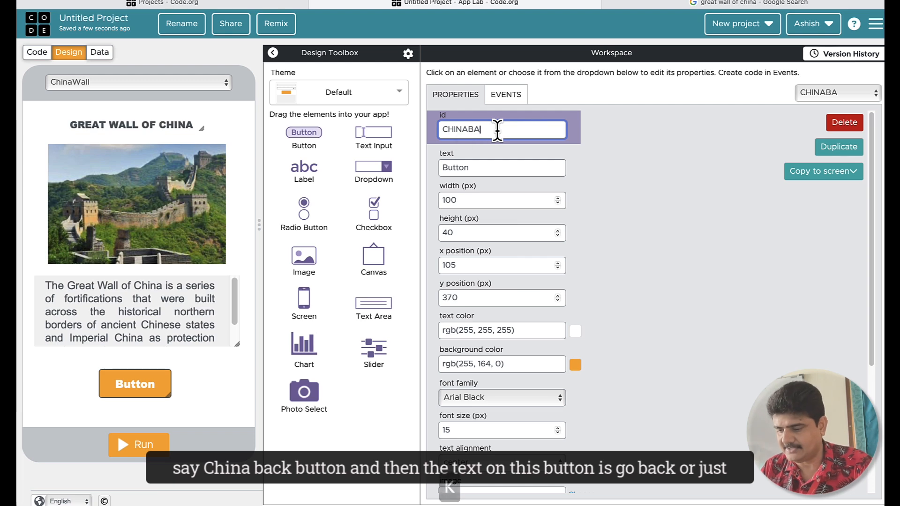
type("CKBUTTON")
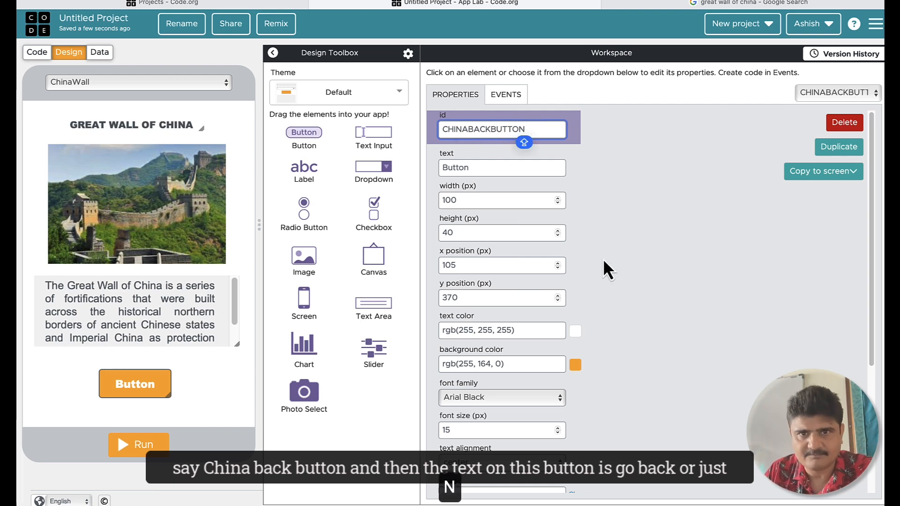
left_click(603, 260)
Change the text on the new ChinaWall button to "Back".
left_click(479, 167)
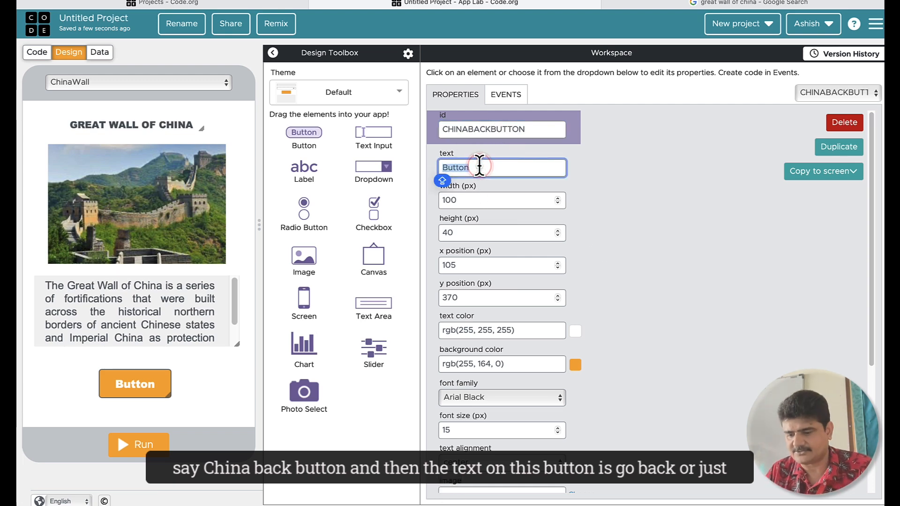
type("BAck")
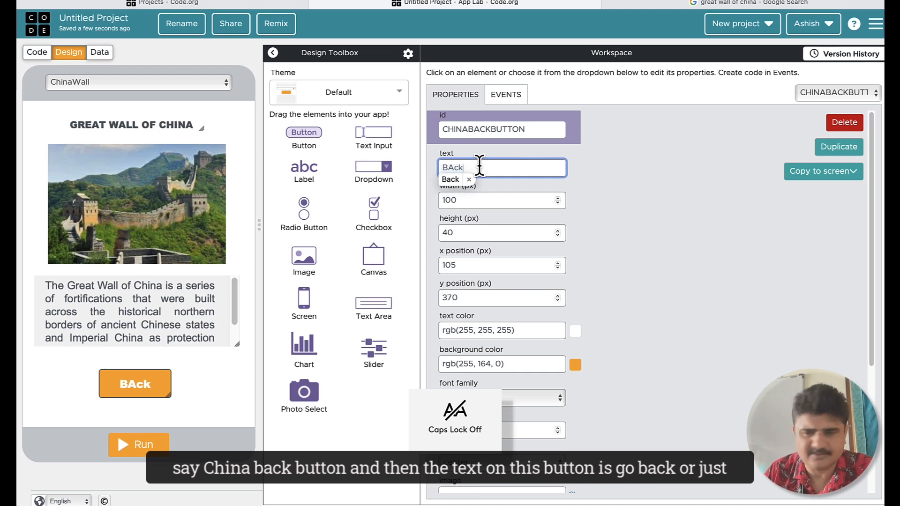
key("BackSpace")
key("BackSpace")
key("BackSpace")
key("BackSpace")
type("Ba")
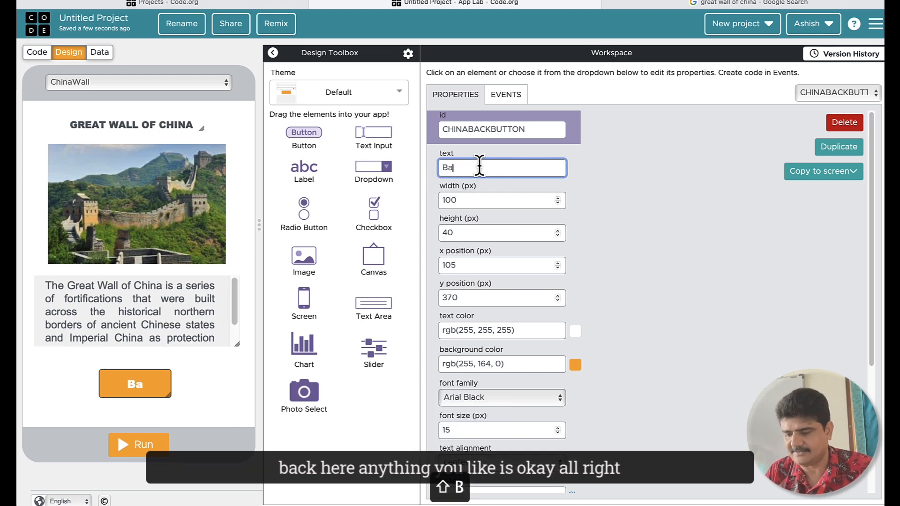
left_click(664, 313)
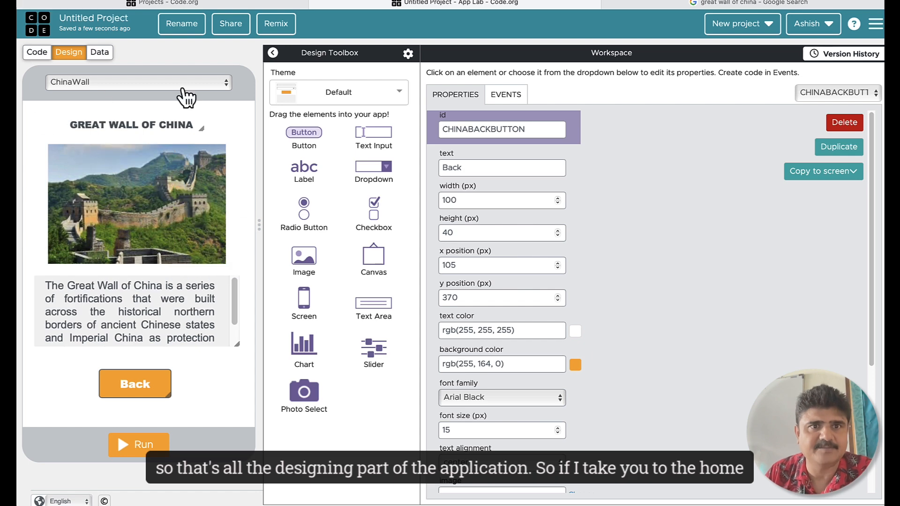
Switch to the HomeScreen design and remove the empty image placeholder near its upper edge.
left_click(226, 87)
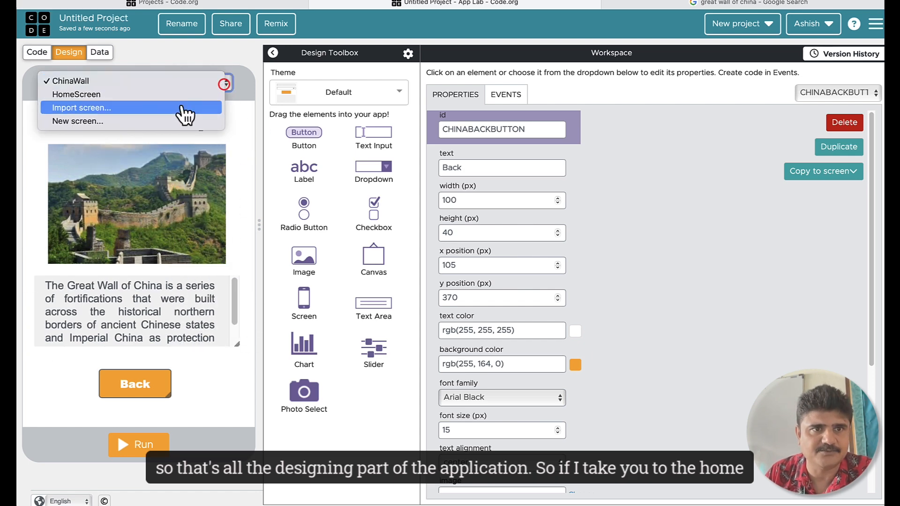
left_click(165, 96)
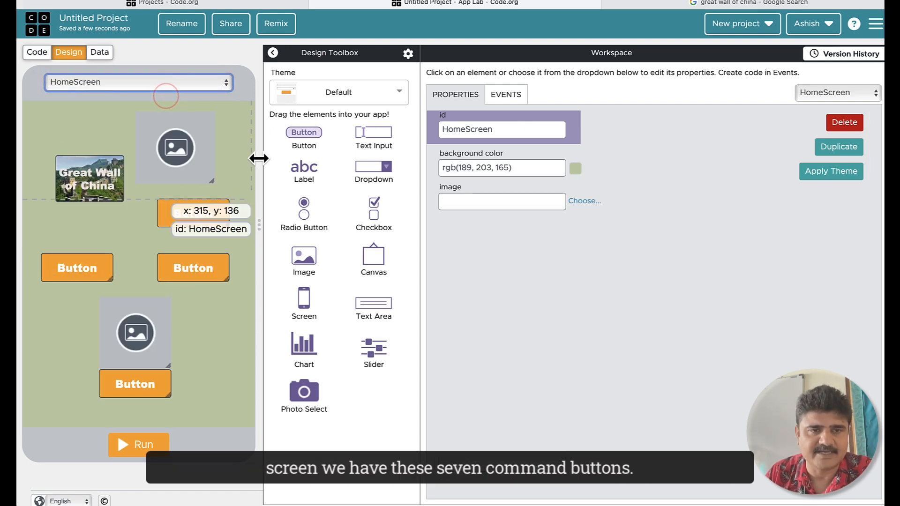
left_click_drag(161, 135, 403, 262)
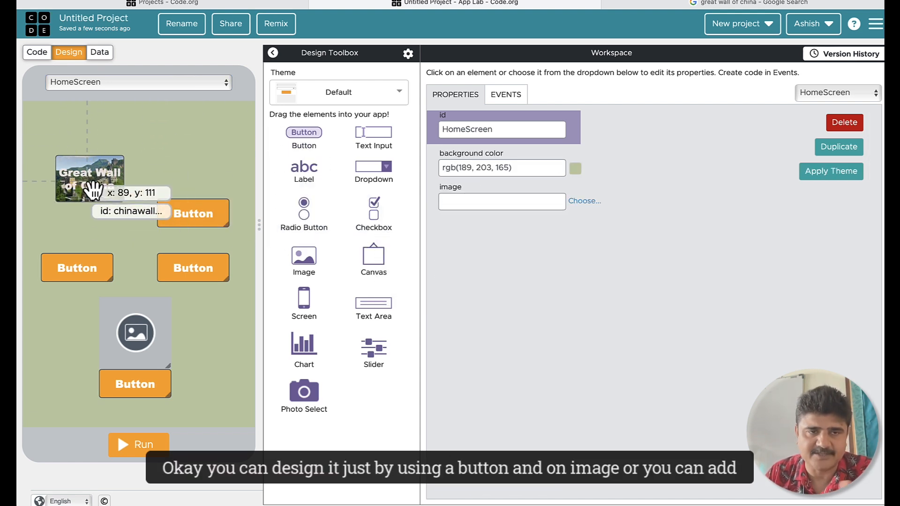
Set the remaining HomeScreen image placeholder to images.jpeg and shrink its frame to fit closely around the picture.
left_click(131, 334)
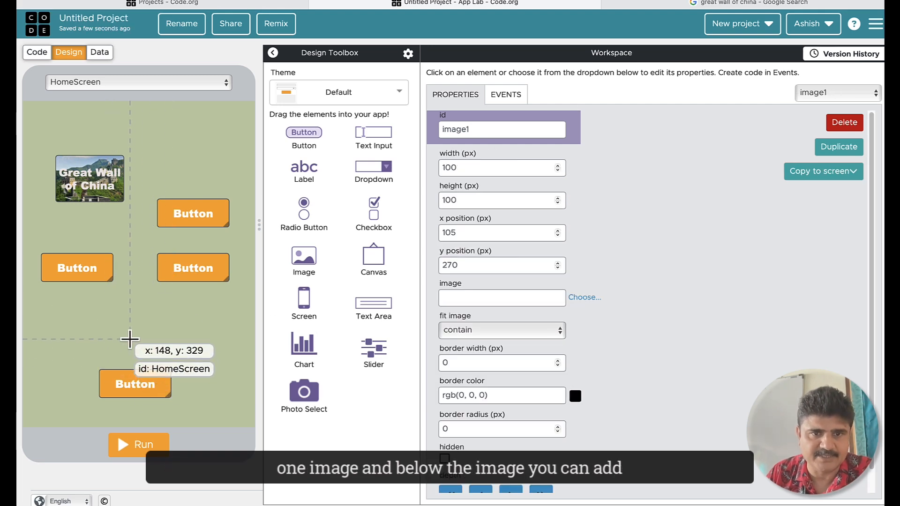
left_click(589, 297)
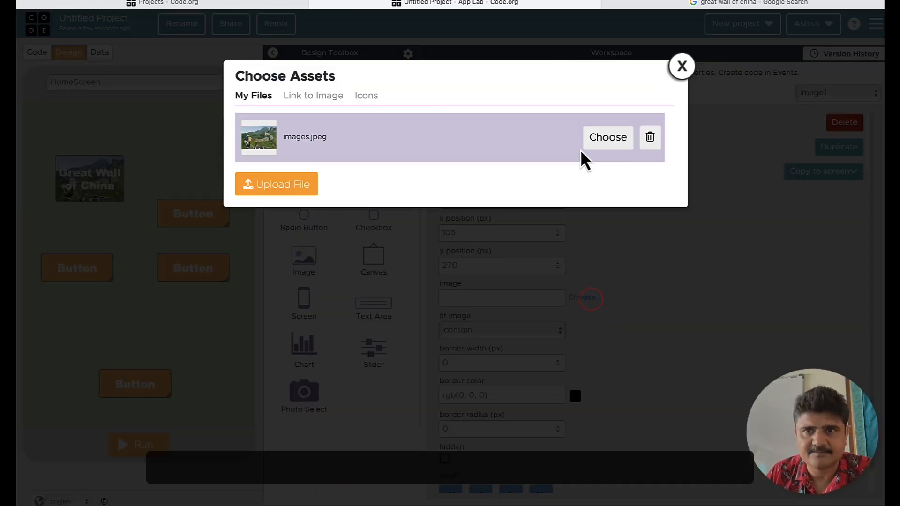
left_click(607, 136)
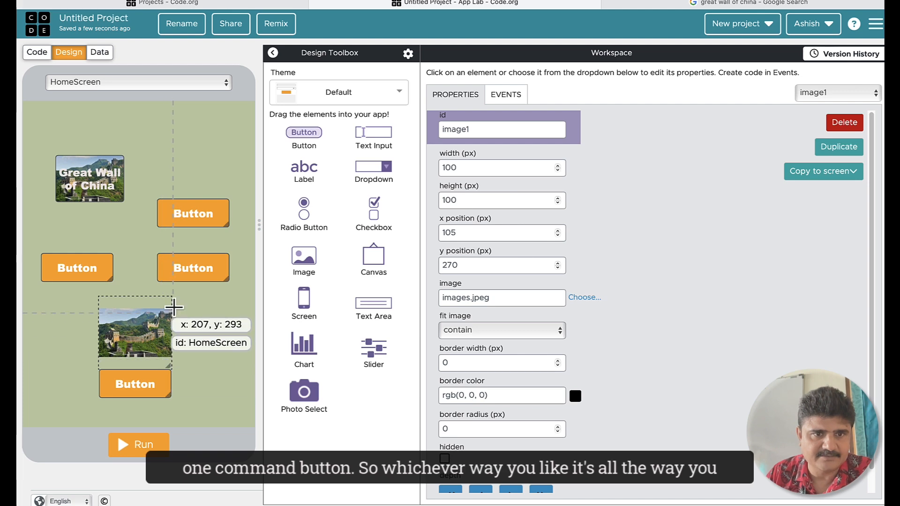
left_click_drag(166, 364, 167, 344)
Move the lowest HomeScreen button up to y 335, directly beneath the image, and set its border radius to 0 px.
mouse_move(152, 388)
left_mouse_down()
mouse_move(155, 364)
mouse_move(159, 372)
left_mouse_up()
scroll(553, 389, "down", 4)
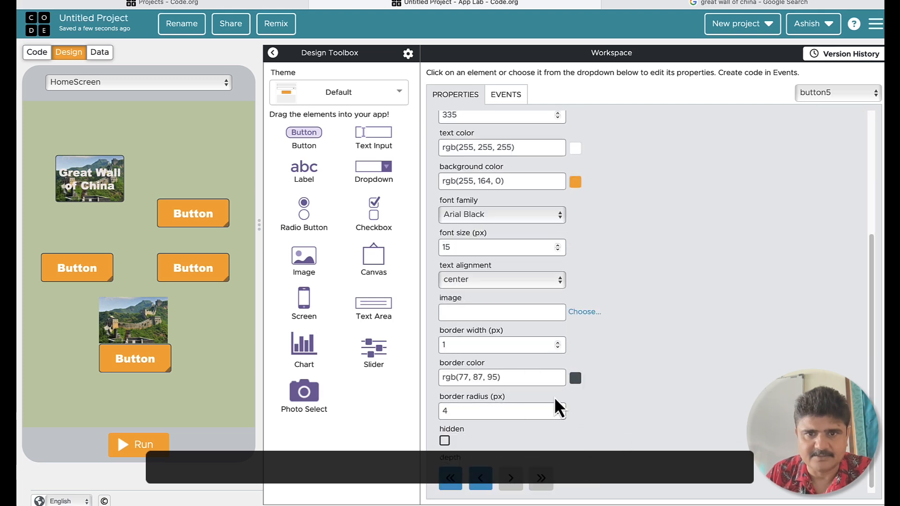
left_click(555, 414)
left_click(555, 414)
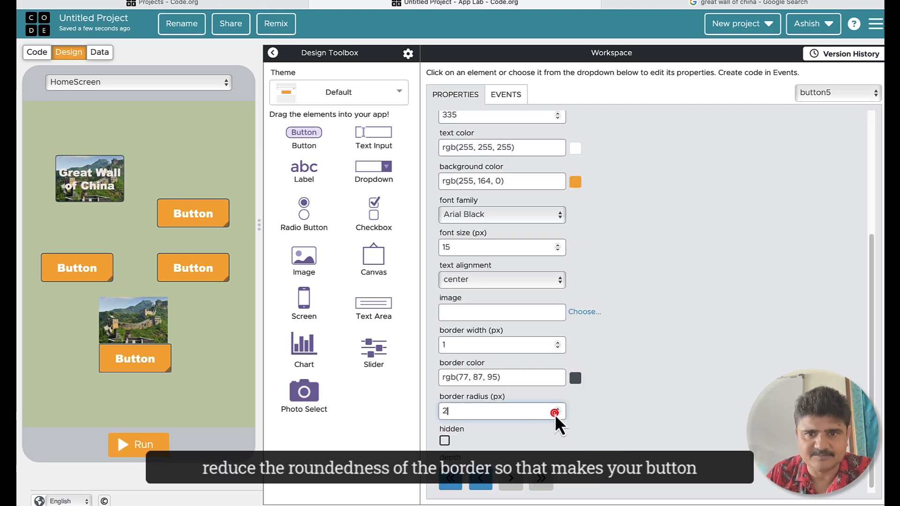
left_click(555, 414)
left_click(555, 414)
left_click(719, 395)
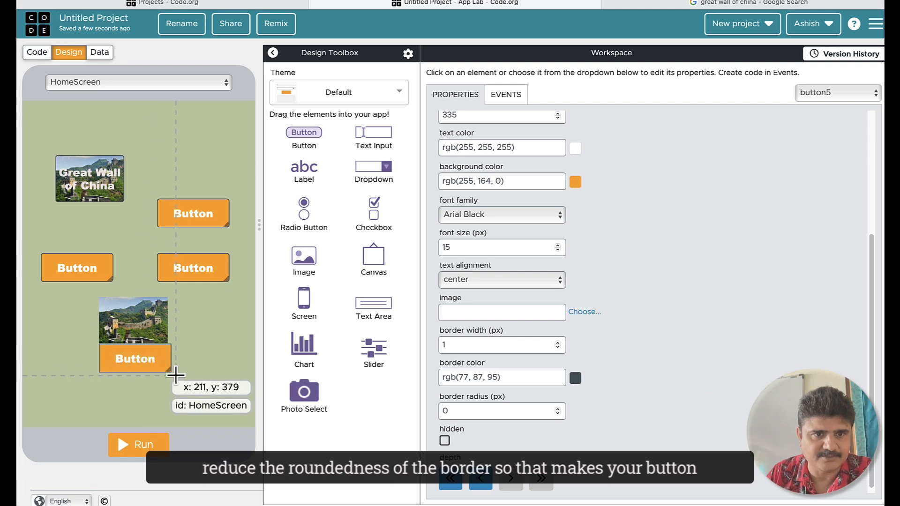
Narrow the lowest HomeScreen button to about 95 px to match the image above it and change its text to "Taj Mahal".
mouse_move(170, 370)
left_mouse_down()
mouse_move(161, 372)
mouse_move(159, 361)
left_mouse_up()
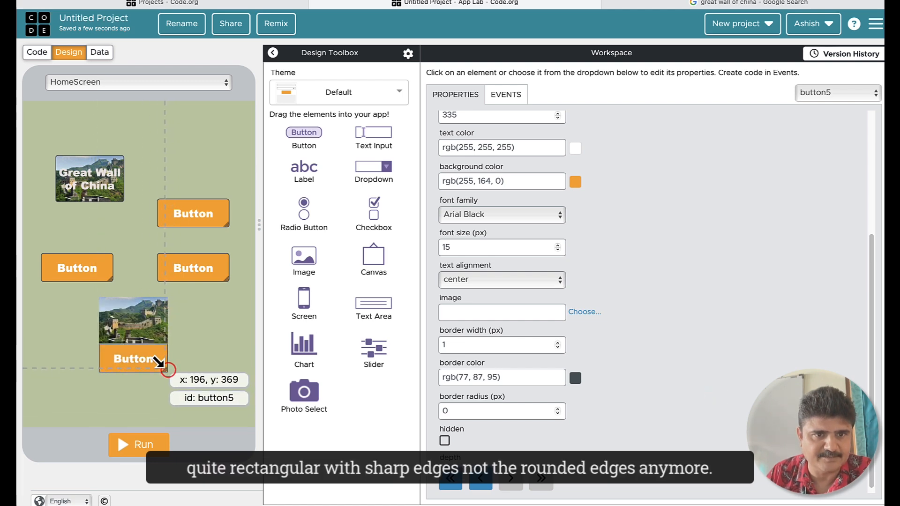
left_click(124, 358)
scroll(533, 240, "up", 5)
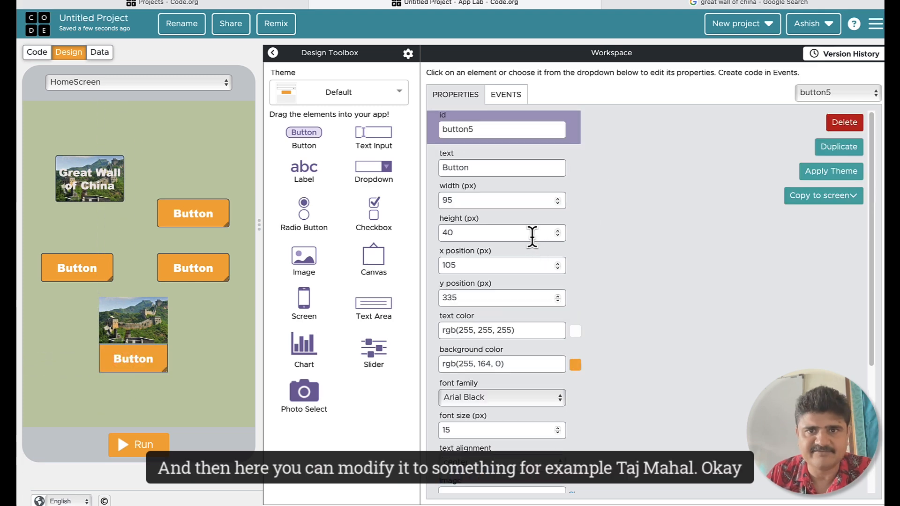
double_click(510, 168)
type("Taj Mahal")
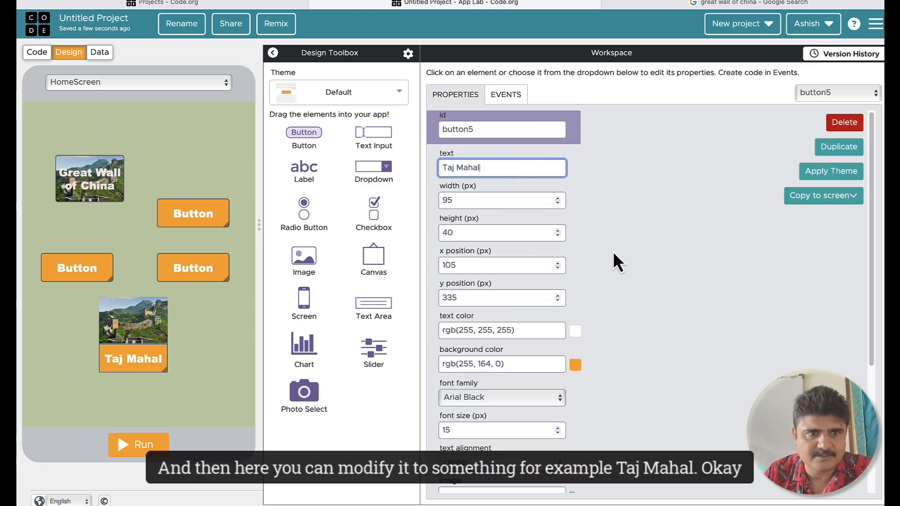
left_click(730, 332)
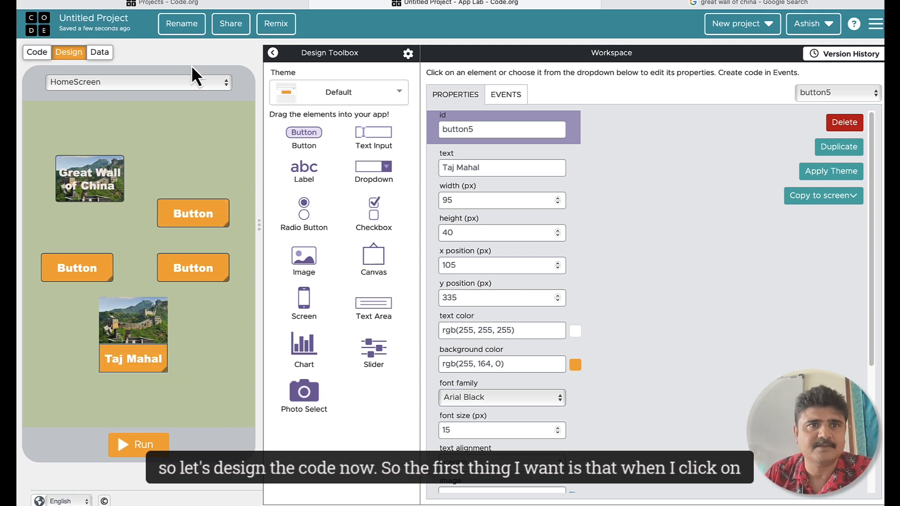
Switch to the code view and add an onEvent block for a click on "chinawallbutton".
left_click(49, 55)
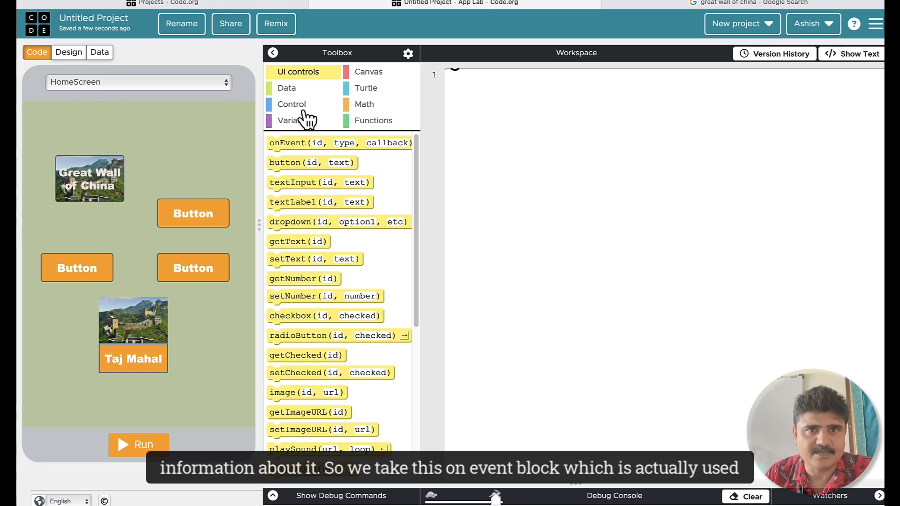
left_click_drag(273, 145, 465, 94)
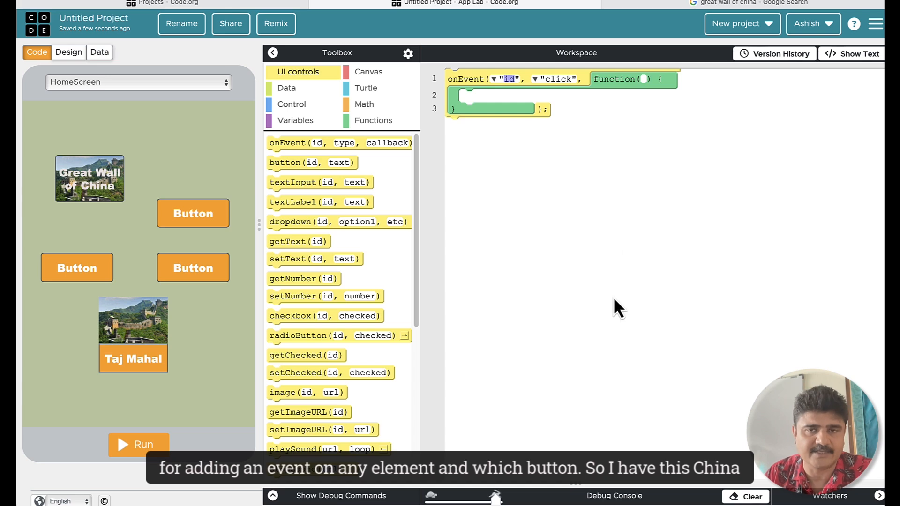
left_click(493, 79)
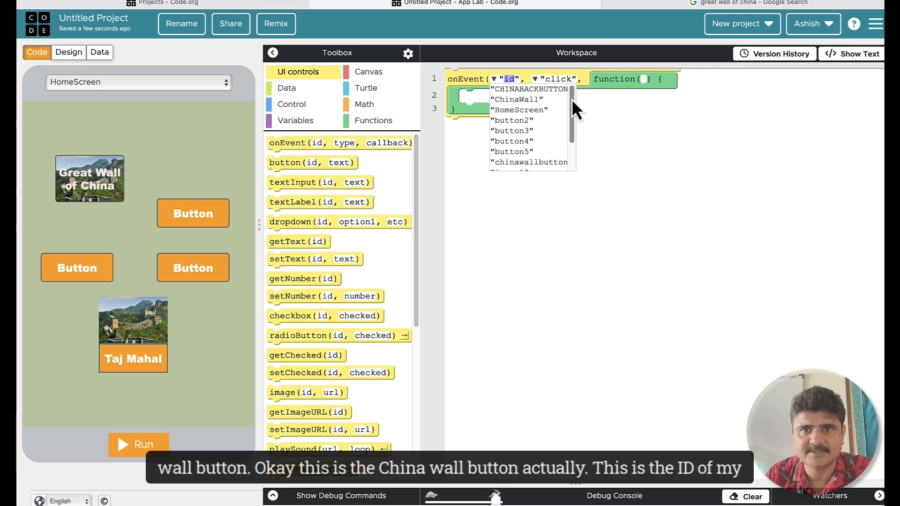
left_click_drag(572, 97, 572, 128)
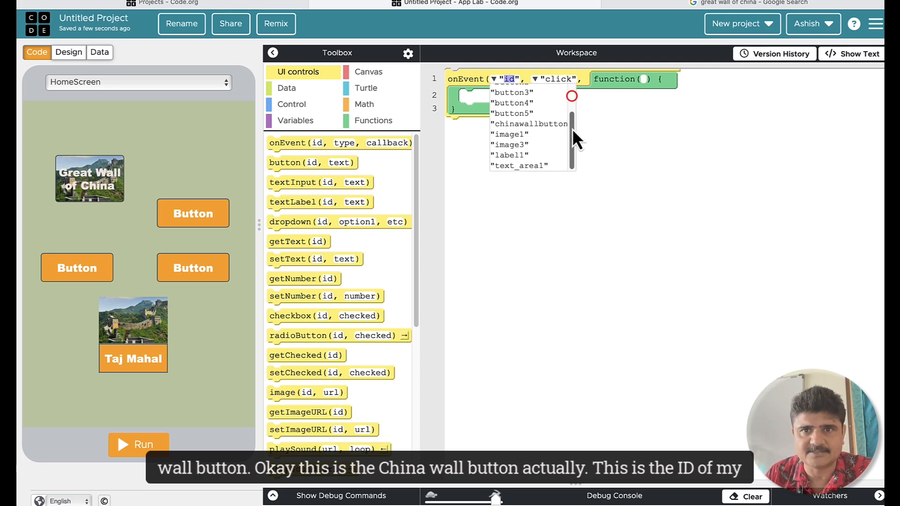
left_click(538, 124)
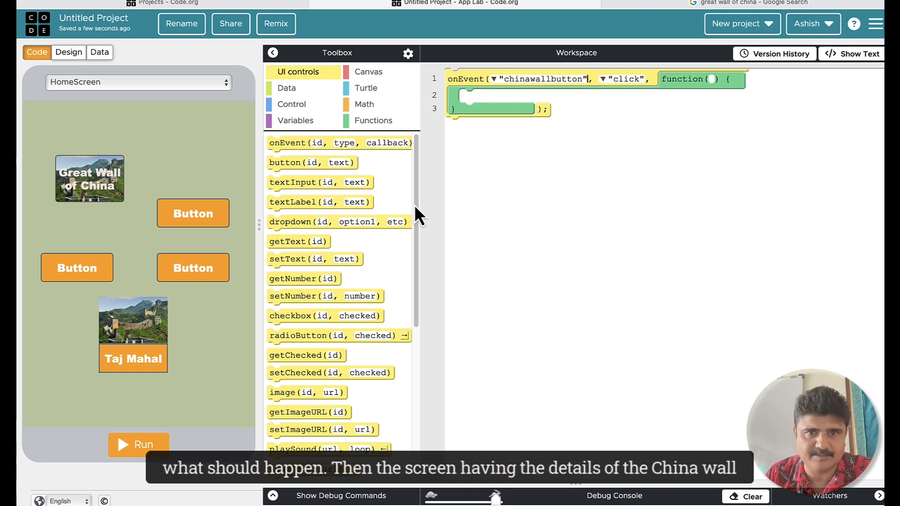
Insert a setScreen block inside the chinawallbutton event and set its target screen to "ChinaWall".
left_click_drag(417, 203, 420, 384)
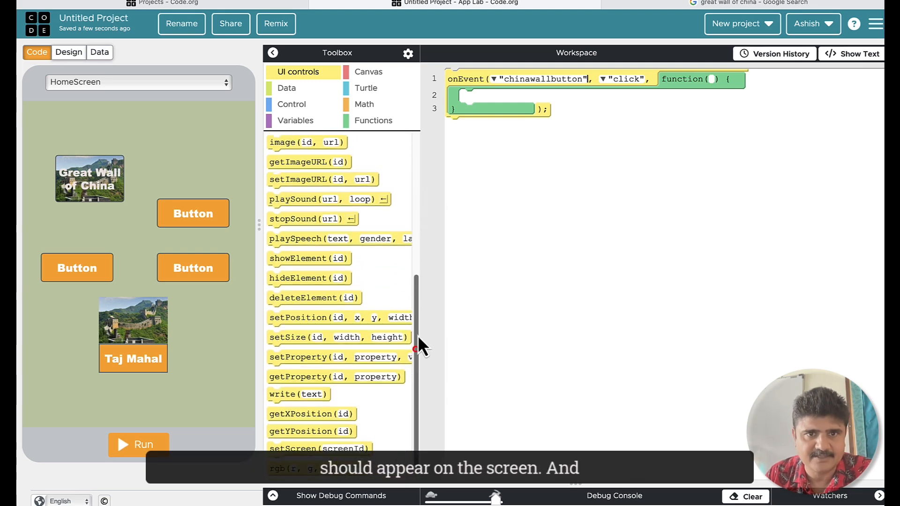
left_click_drag(293, 431, 491, 107)
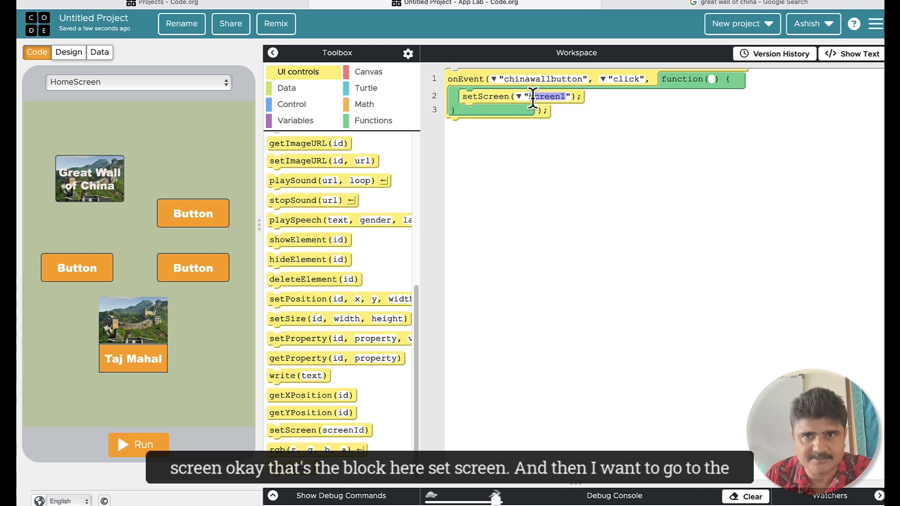
left_click(519, 96)
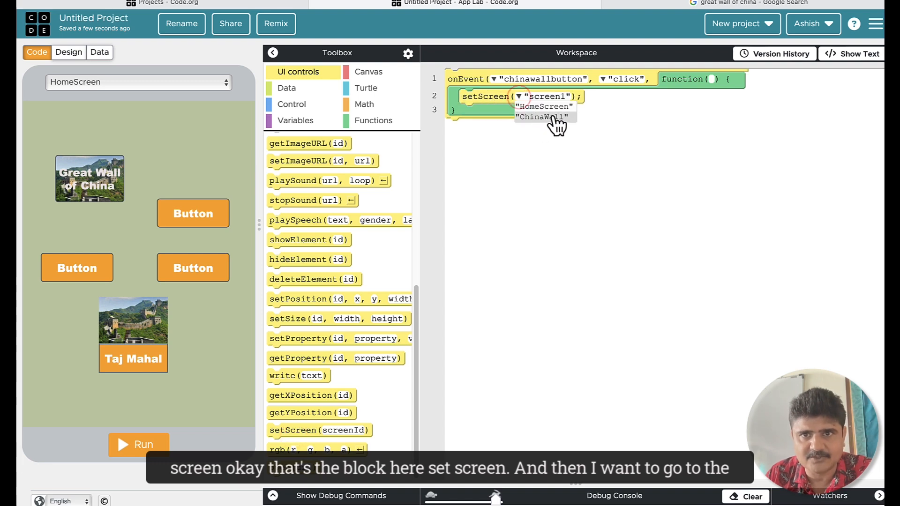
left_click(542, 117)
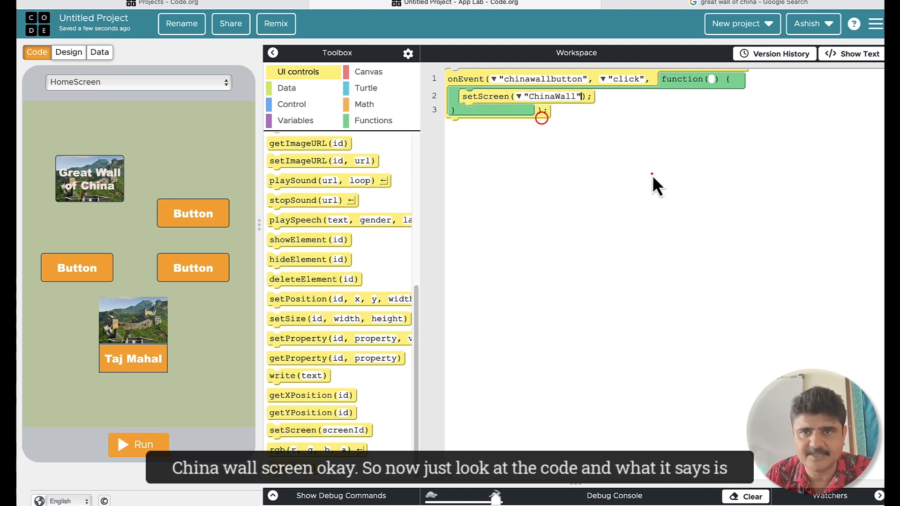
left_click(651, 175)
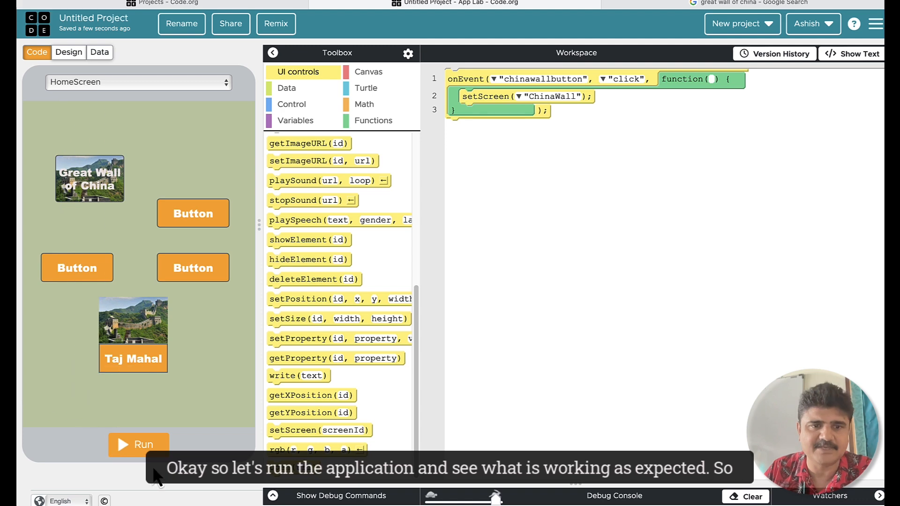
Run the app, test the Great Wall of China button and the Back button, and reset the app.
left_click(127, 444)
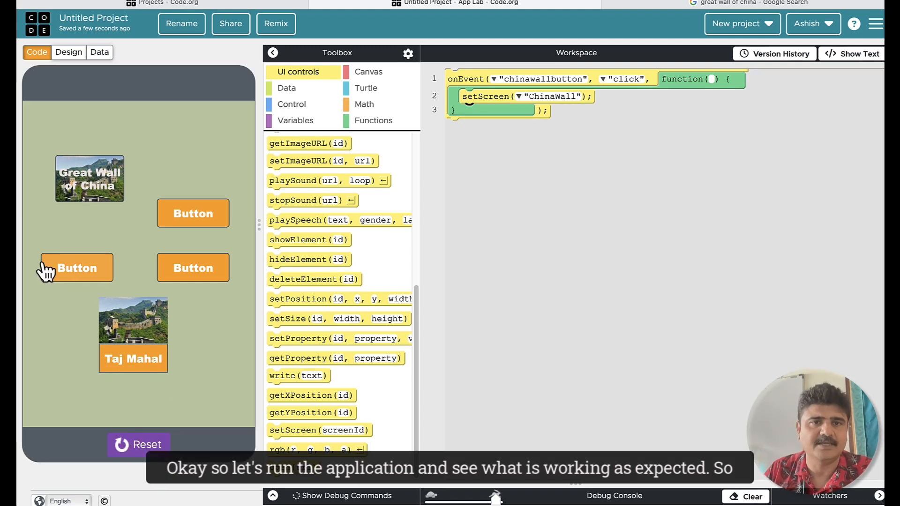
left_click(99, 185)
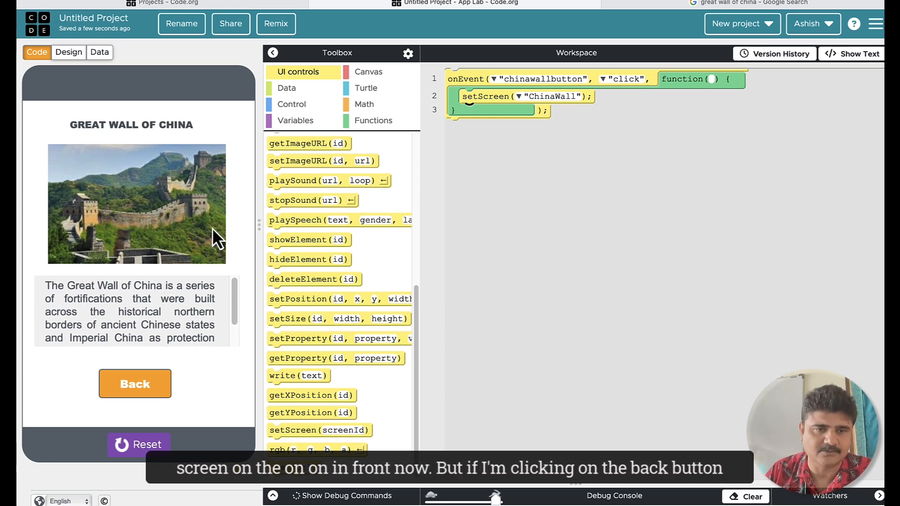
left_click(121, 389)
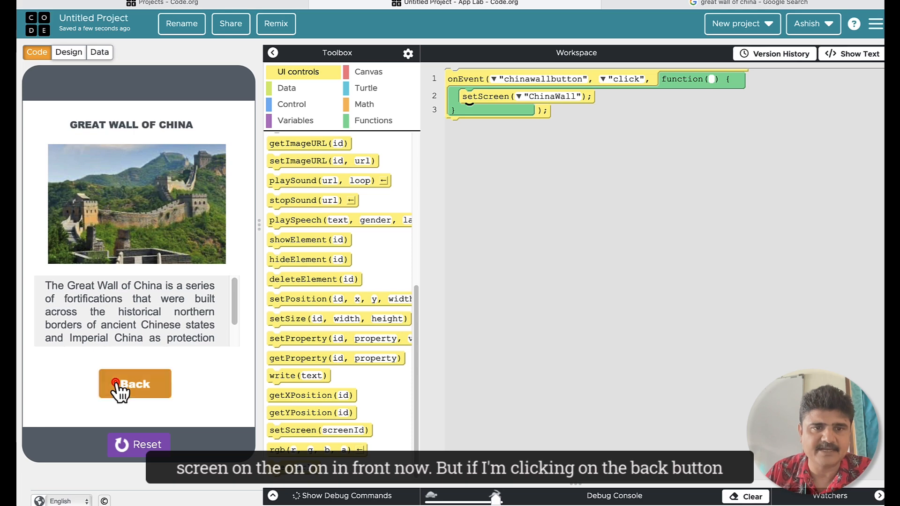
left_click(120, 389)
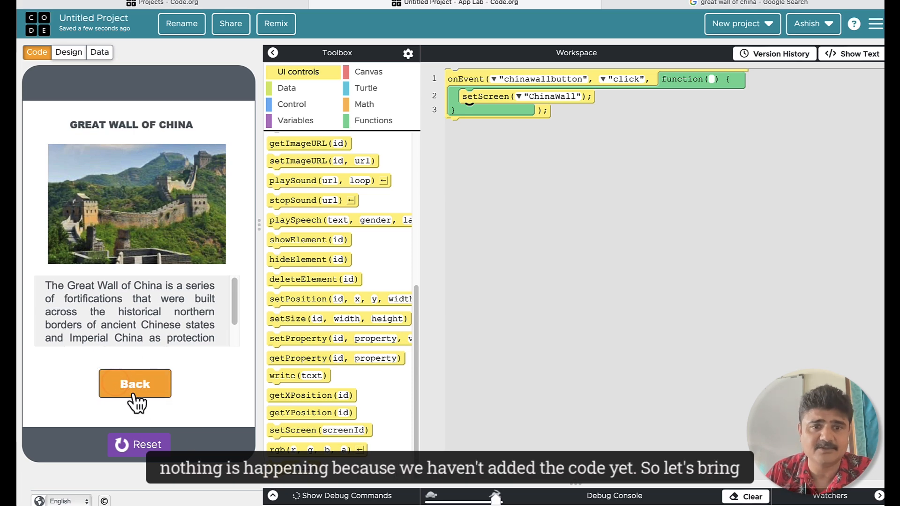
left_click(144, 444)
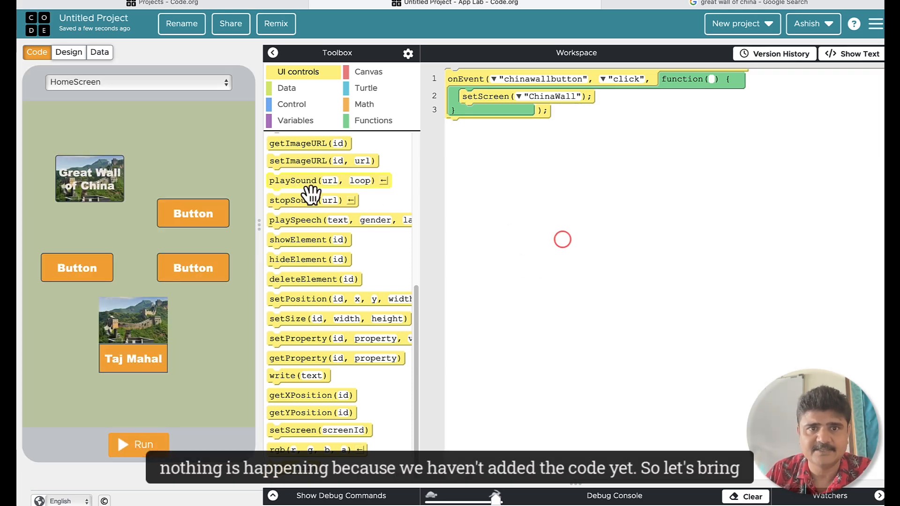
Add a second onEvent block below the first for a click on "CHINABACKBUTTON".
scroll(323, 224, "up", 5)
left_click_drag(297, 154, 469, 133)
left_click(503, 129)
left_click(494, 128)
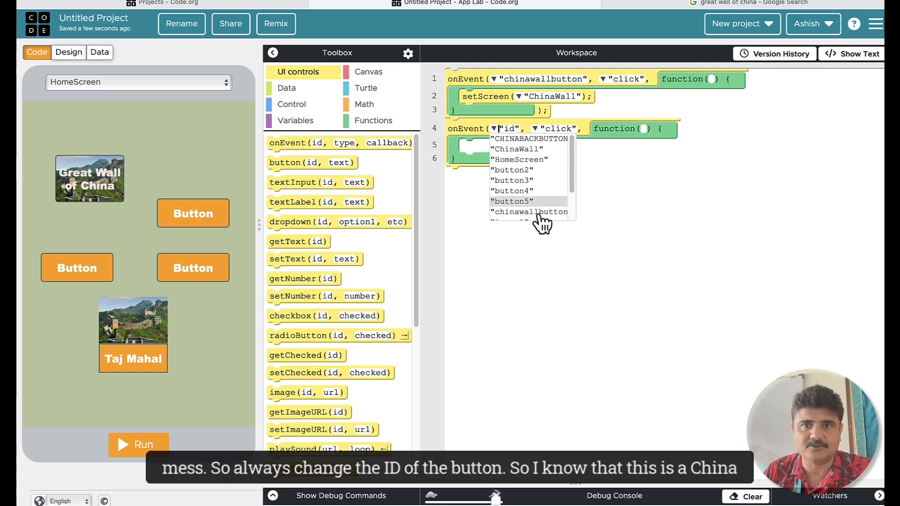
left_click(541, 140)
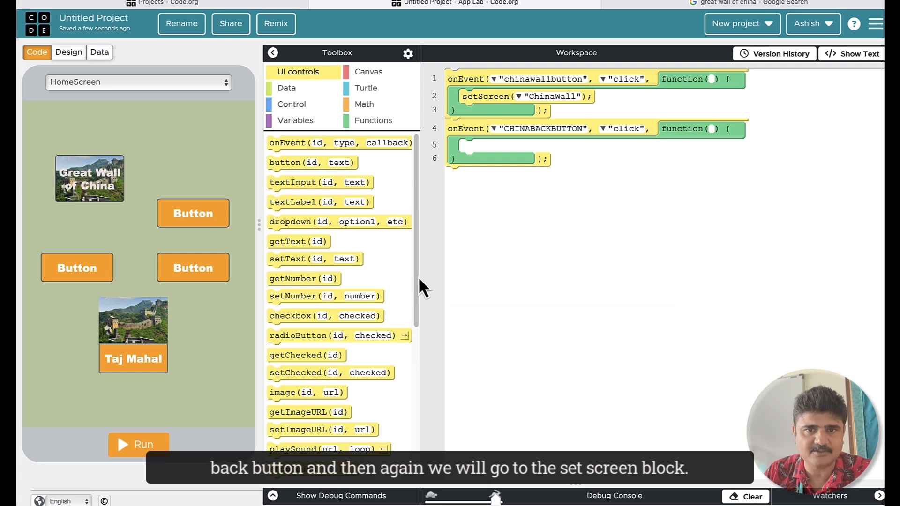
Insert a setScreen block inside the CHINABACKBUTTON event and set its target screen to "HomeScreen".
left_click_drag(418, 276, 413, 432)
left_click_drag(300, 431, 495, 154)
left_click(518, 145)
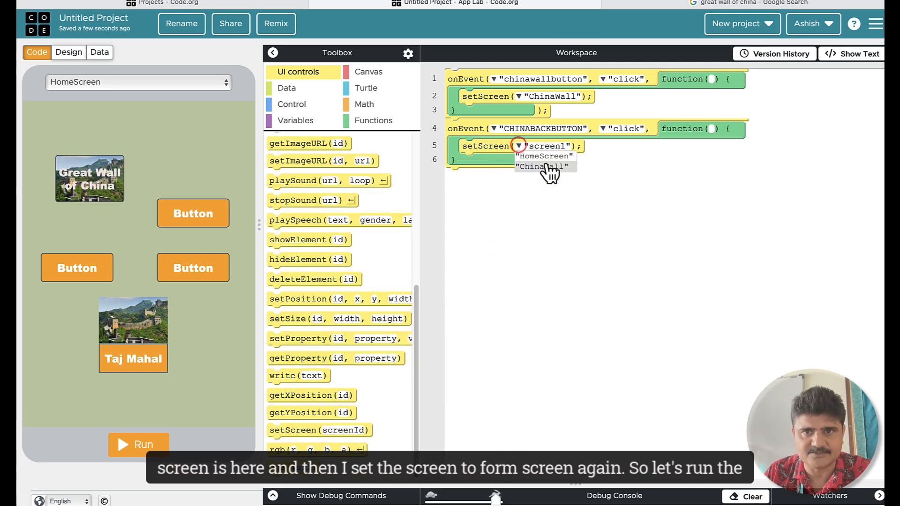
left_click(543, 156)
left_click(594, 238)
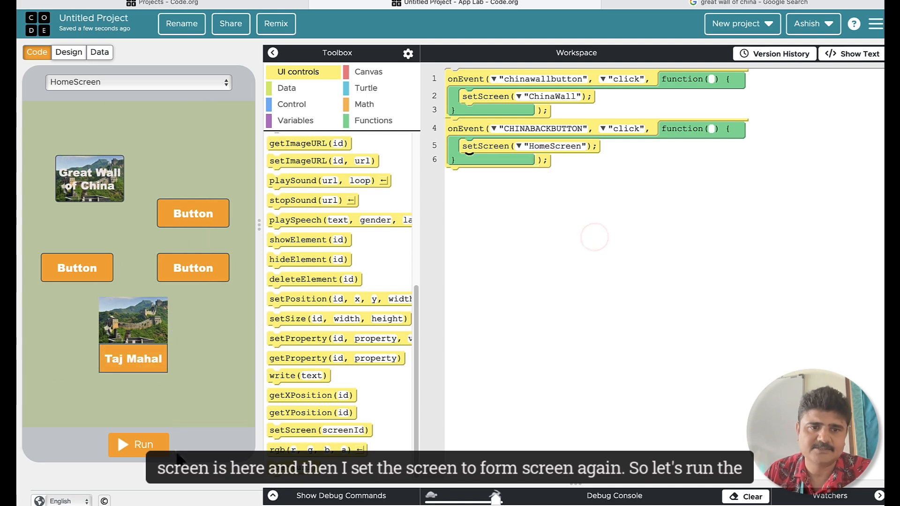
Run the app again and test opening the Great Wall of China screen and returning with its Back button.
left_click(141, 445)
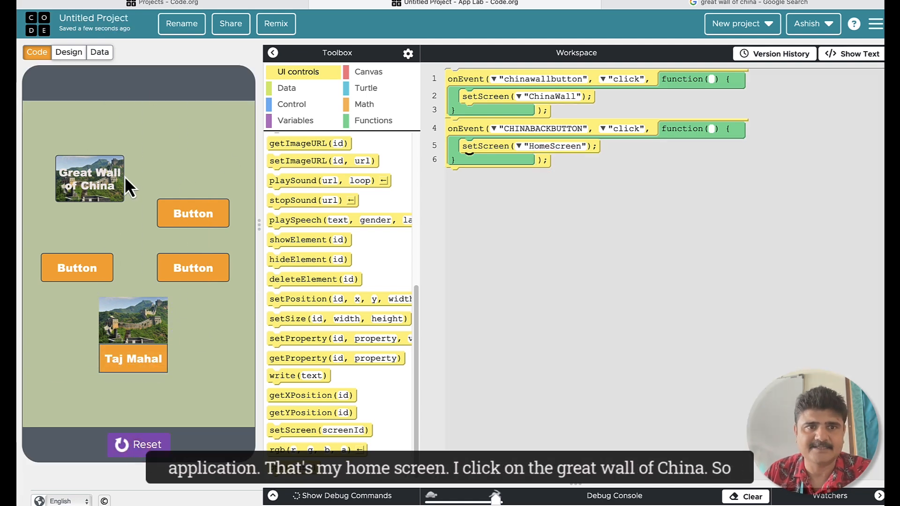
left_click(95, 186)
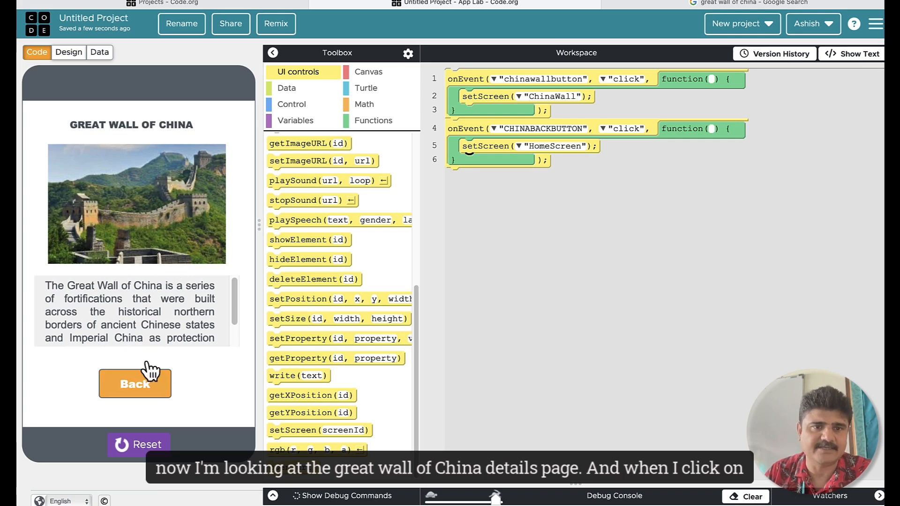
left_click(134, 387)
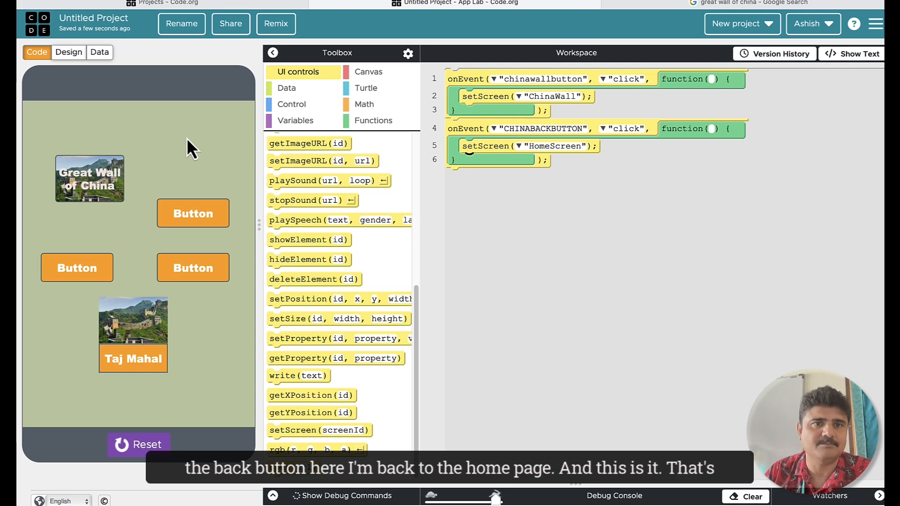